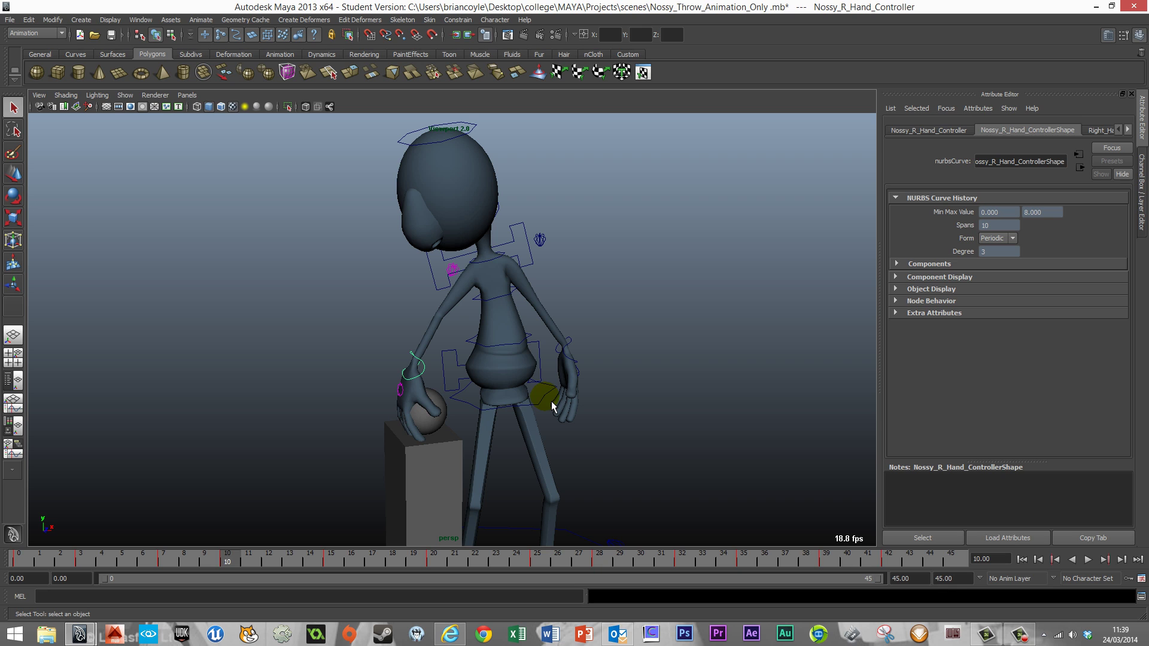
# - Play the throw animation from frame 0 and examine the right hand and the ball on the pedestal
pyautogui.moveTo(602, 367)
pyautogui.keyDown('alt'); pyautogui.mouseDown()
pyautogui.moveTo(501, 387)
pyautogui.moveTo(531, 339)
pyautogui.moveTo(603, 345)
pyautogui.mouseUp(); pyautogui.keyUp('alt')
pyautogui.click(601, 347)
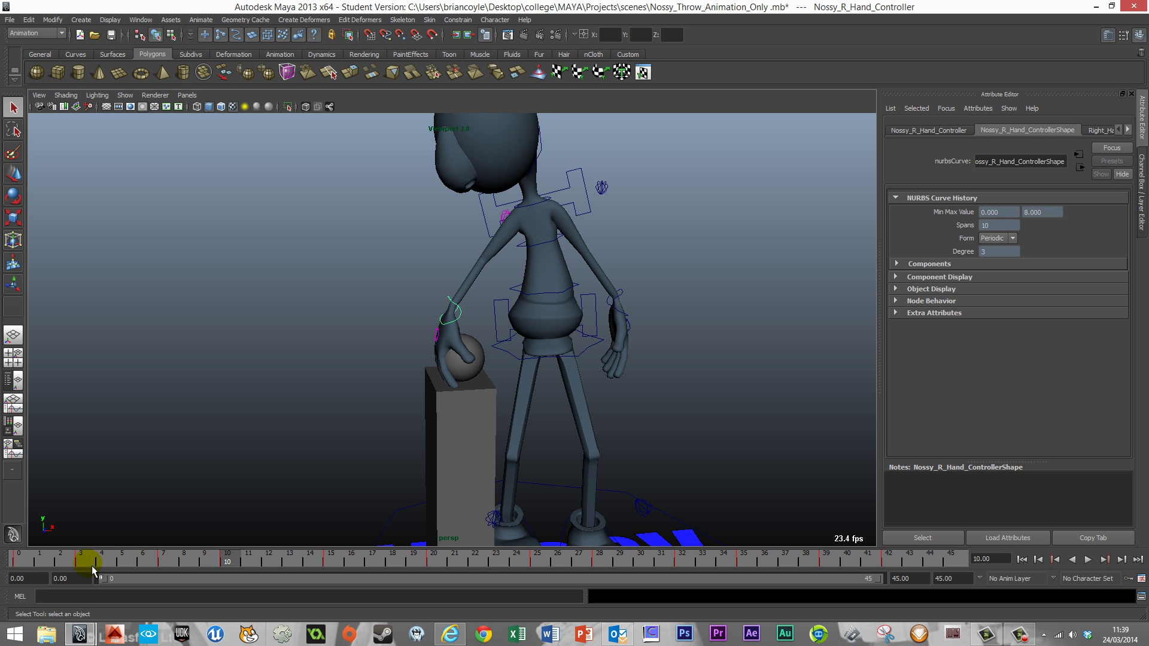
pyautogui.moveTo(101, 562); pyautogui.dragTo(13, 568)
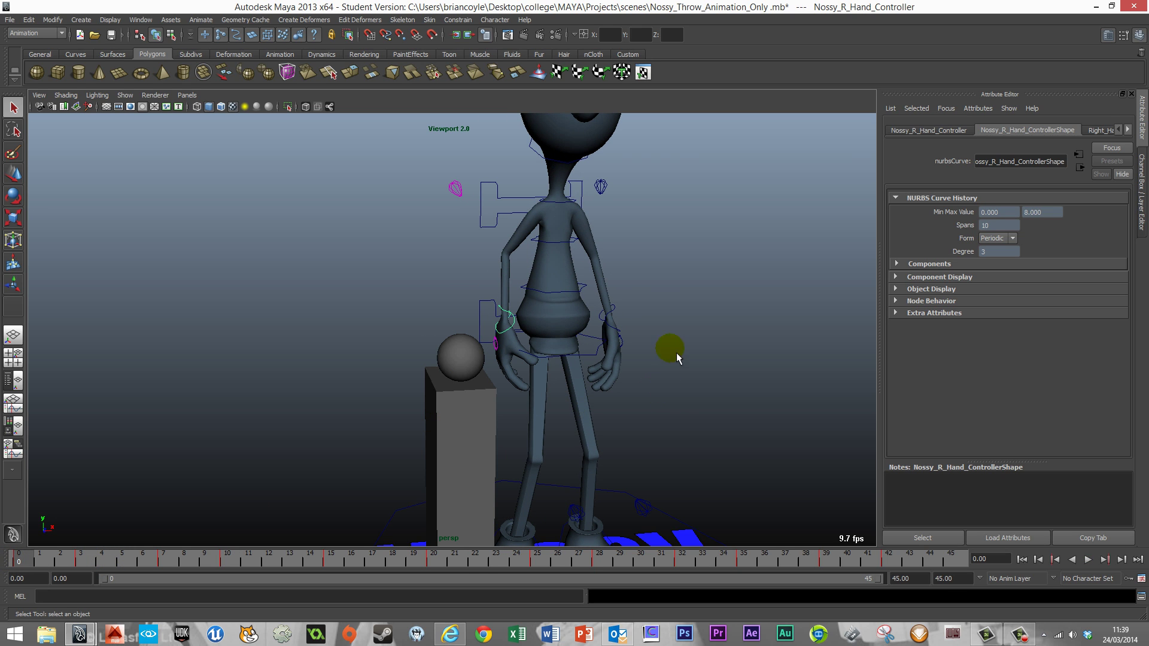
pyautogui.keyDown('alt'); pyautogui.moveTo(677, 353); pyautogui.dragTo(601, 367); pyautogui.keyUp('alt')
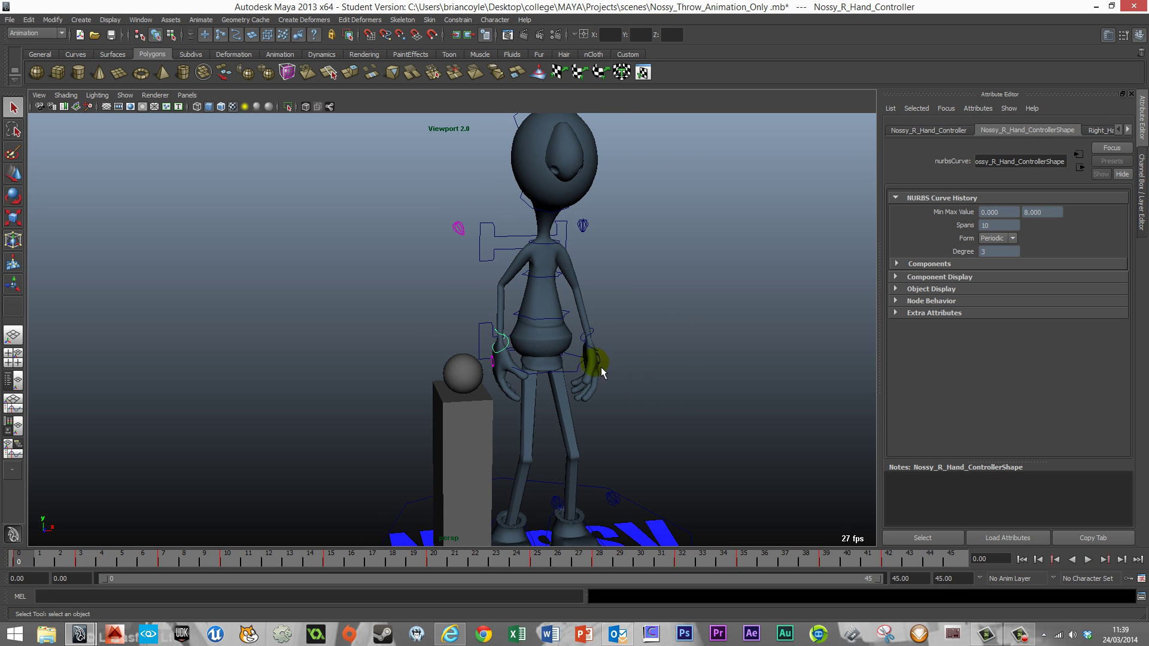
pyautogui.click(1088, 559)
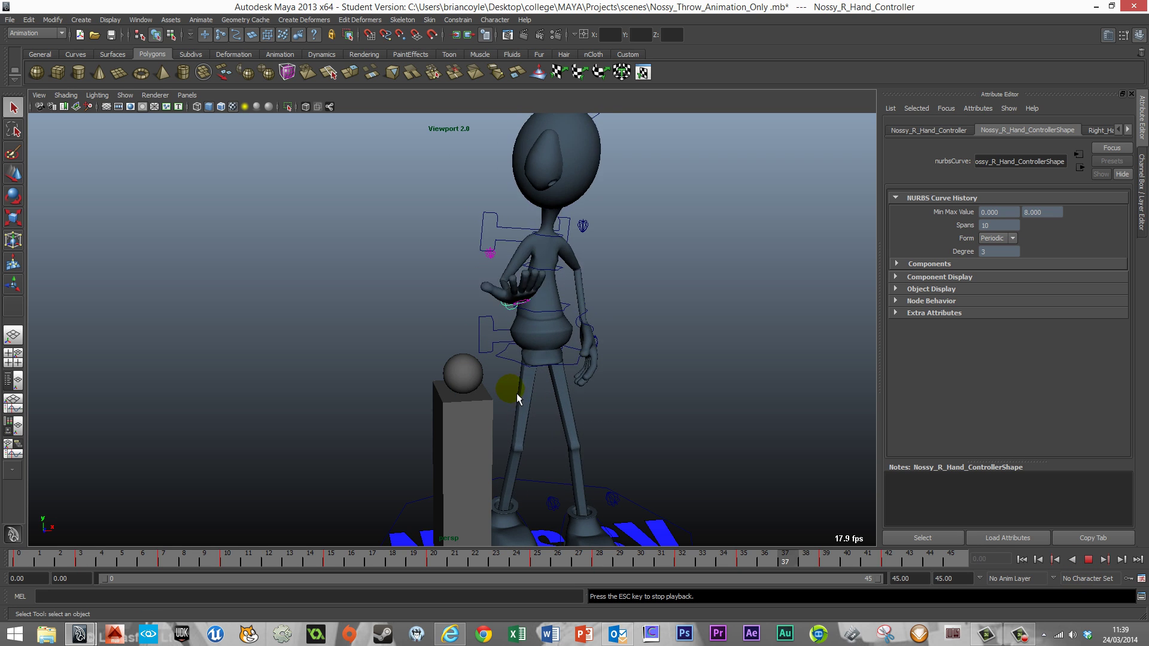
pyautogui.click(1089, 561)
pyautogui.keyDown('alt'); pyautogui.moveTo(424, 431); pyautogui.dragTo(613, 366, button='right'); pyautogui.keyUp('alt')
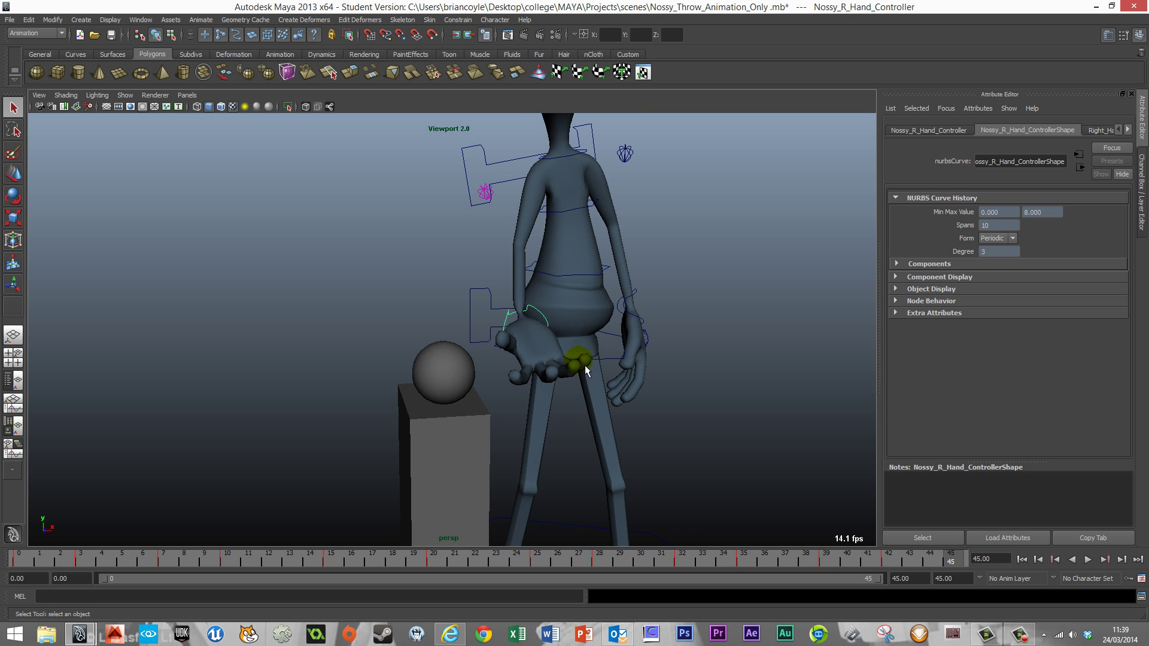
pyautogui.keyDown('alt'); pyautogui.moveTo(346, 449); pyautogui.dragTo(549, 428, button='right'); pyautogui.keyUp('alt')
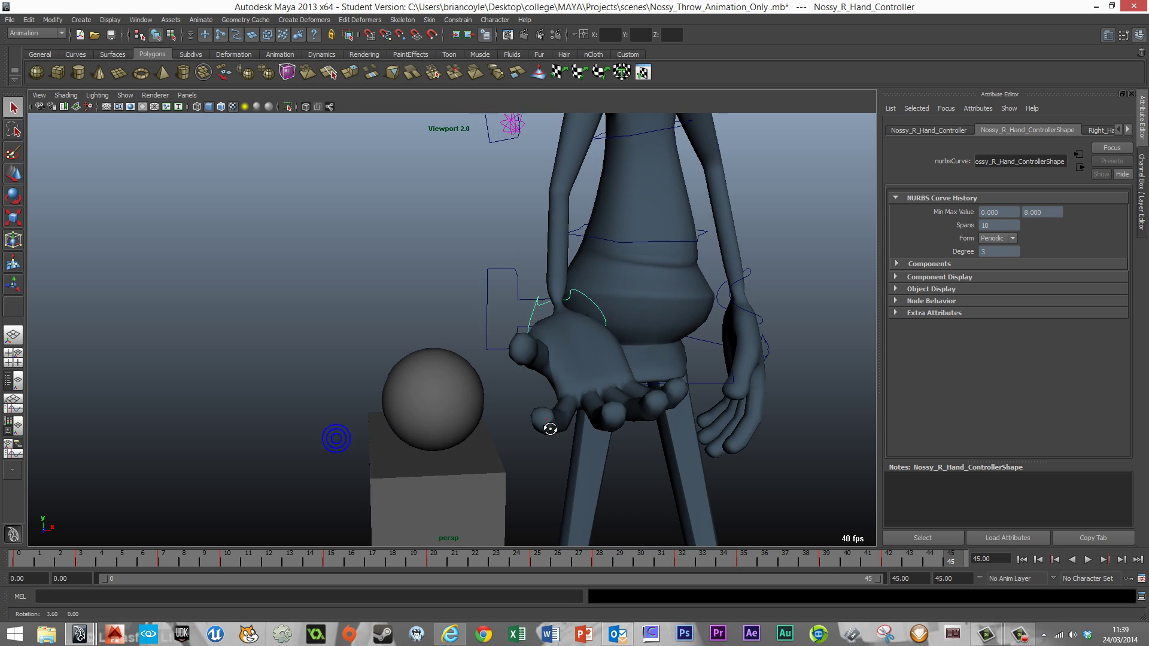
pyautogui.keyDown('alt'); pyautogui.moveTo(549, 429); pyautogui.dragTo(549, 369, button='middle'); pyautogui.keyUp('alt')
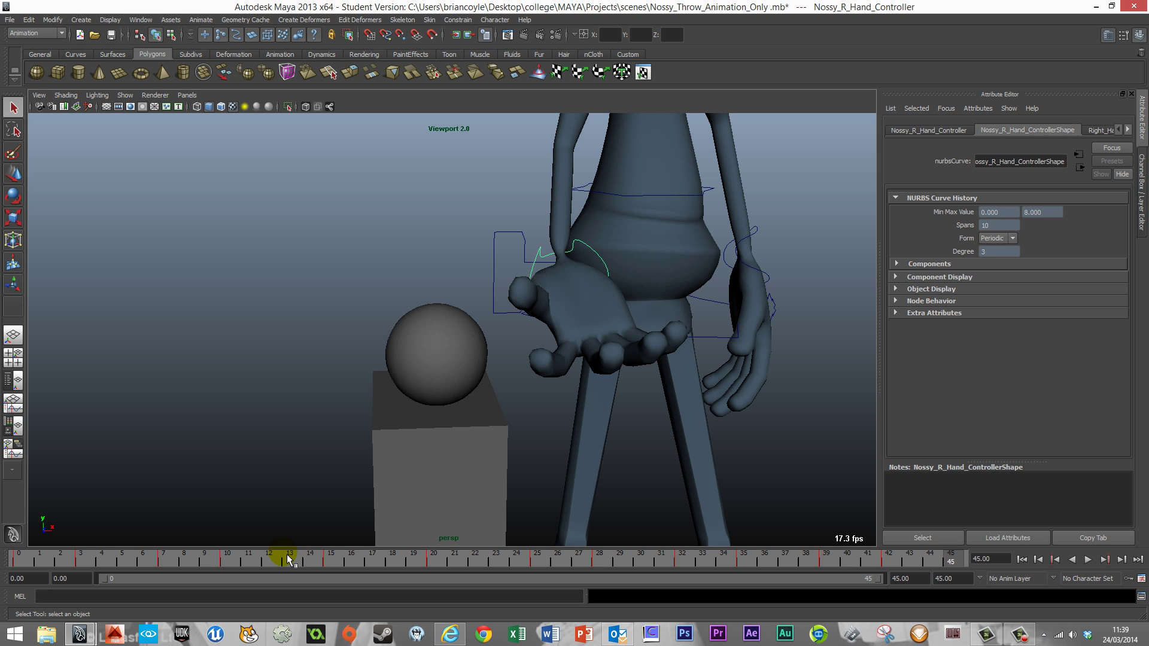
# - Go to frame 10, where the right hand grips the ball, and clear the selection
pyautogui.hotkey('alt', 'v')
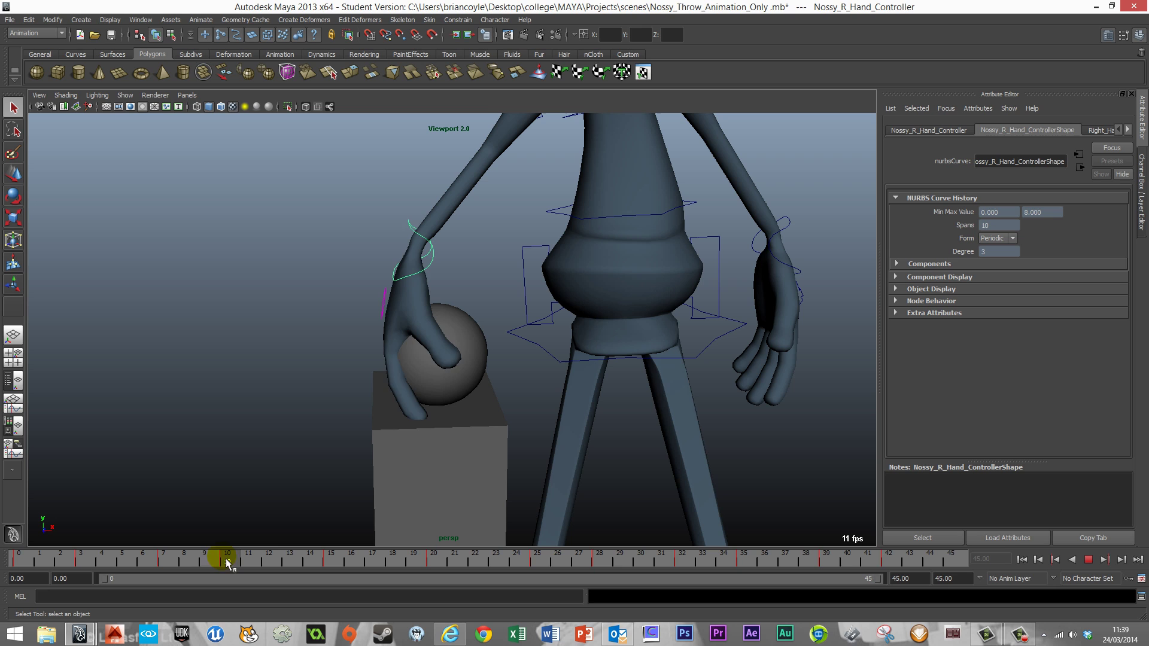
pyautogui.moveTo(227, 561)
pyautogui.mouseDown()
pyautogui.moveTo(205, 564)
pyautogui.moveTo(231, 563)
pyautogui.mouseUp()
pyautogui.click(243, 374)
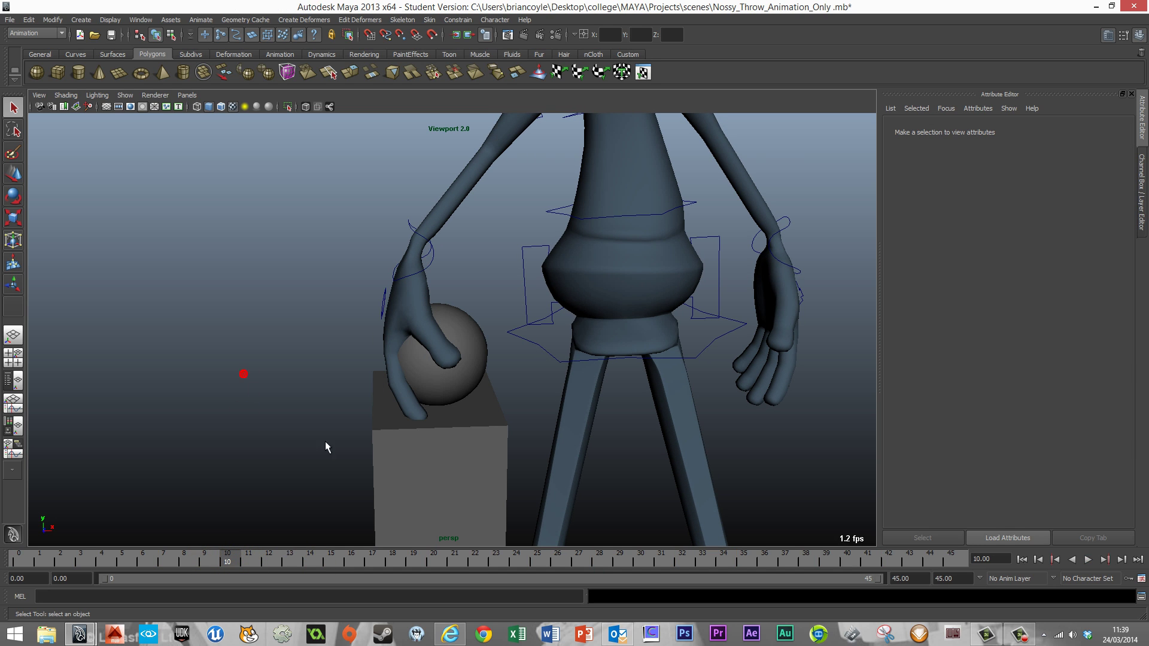
pyautogui.keyDown('alt'); pyautogui.moveTo(455, 436); pyautogui.dragTo(364, 395); pyautogui.keyUp('alt')
pyautogui.keyDown('alt'); pyautogui.moveTo(364, 395); pyautogui.dragTo(503, 393, button='right'); pyautogui.keyUp('alt')
pyautogui.keyDown('alt'); pyautogui.moveTo(496, 387); pyautogui.dragTo(506, 393, button='middle'); pyautogui.keyUp('alt')
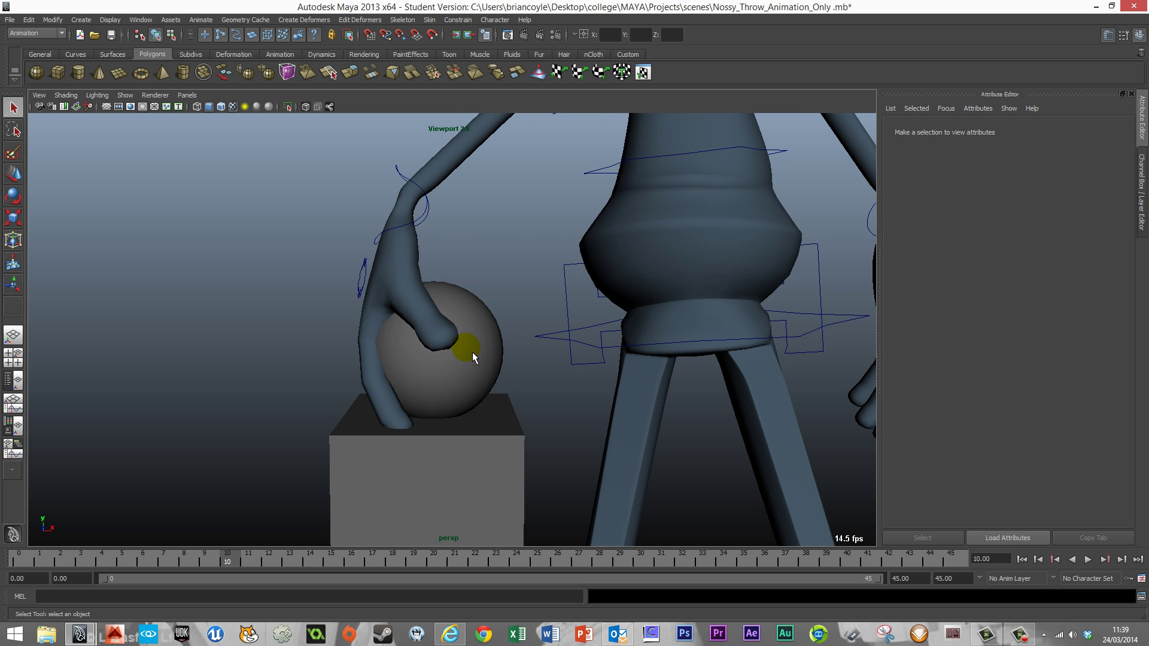
# - Parent-constrain the ball to the right hand controller, with the controller as the driver
pyautogui.click(410, 182)
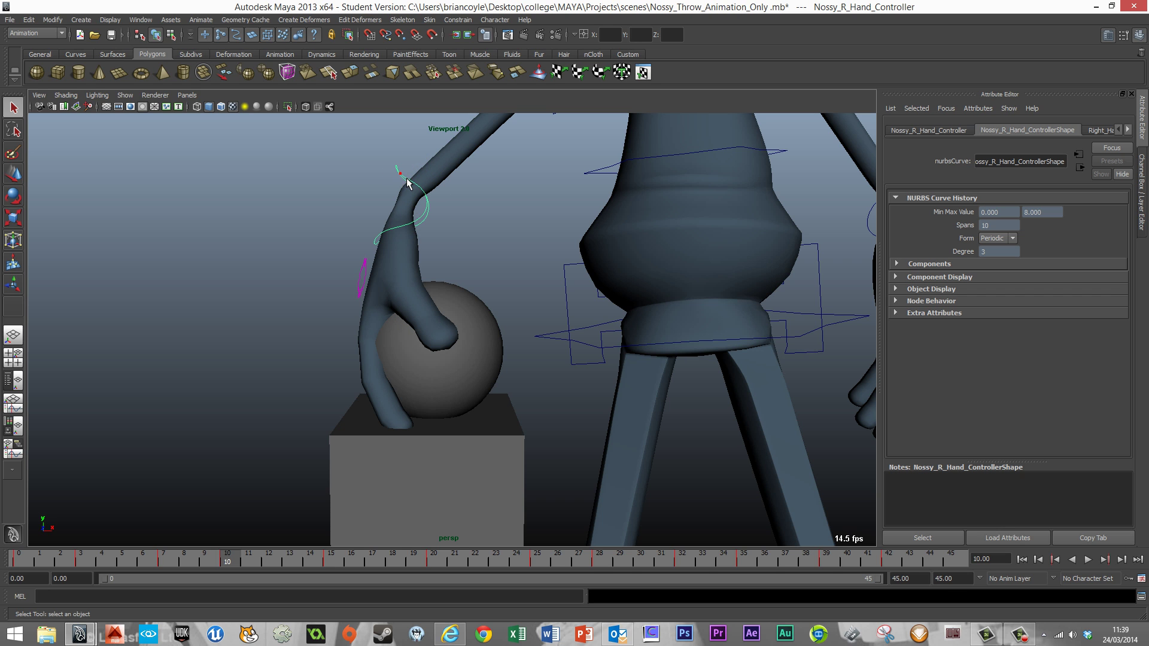
pyautogui.keyDown('alt'); pyautogui.moveTo(409, 182); pyautogui.dragTo(488, 326); pyautogui.keyUp('alt')
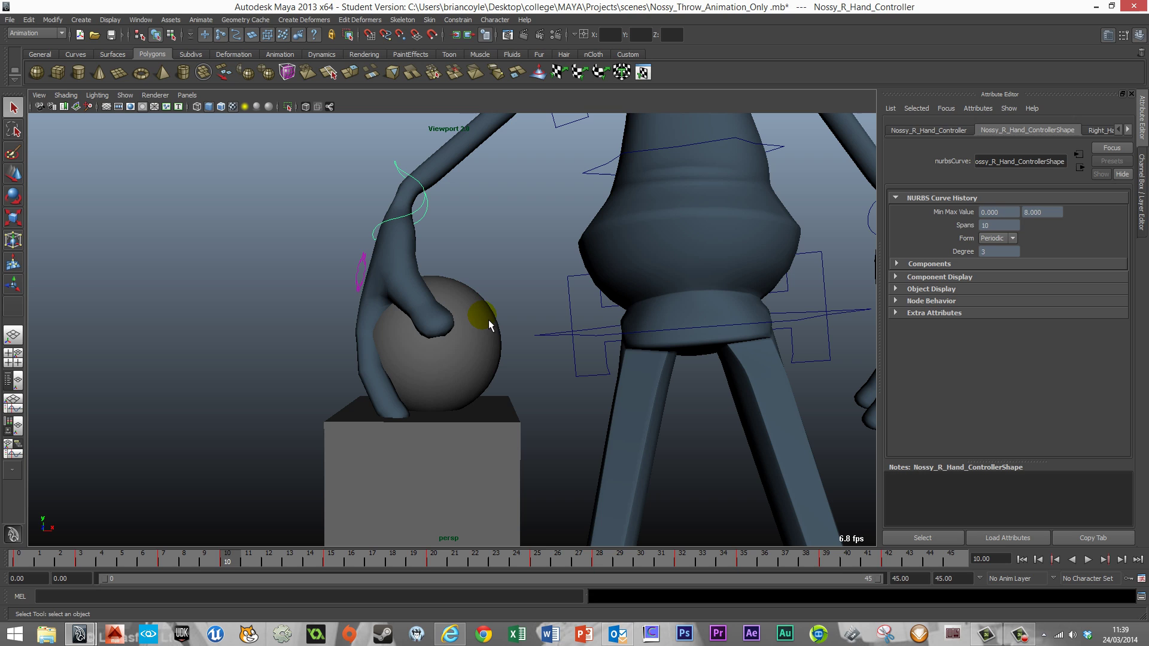
pyautogui.click(491, 316)
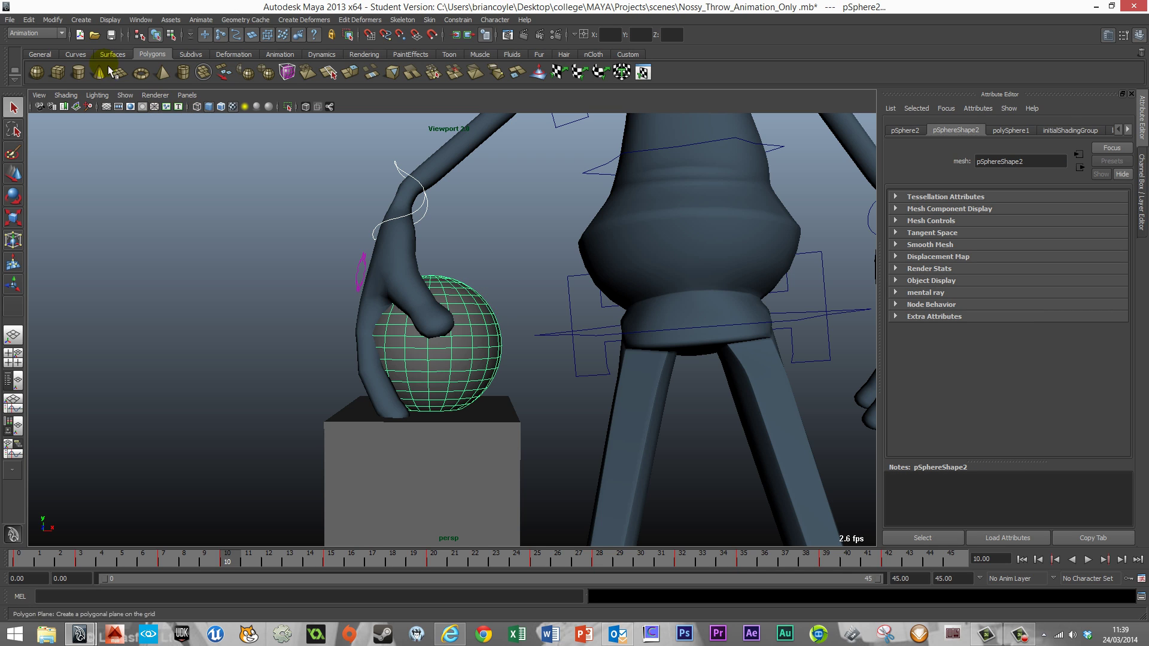
pyautogui.click(50, 34)
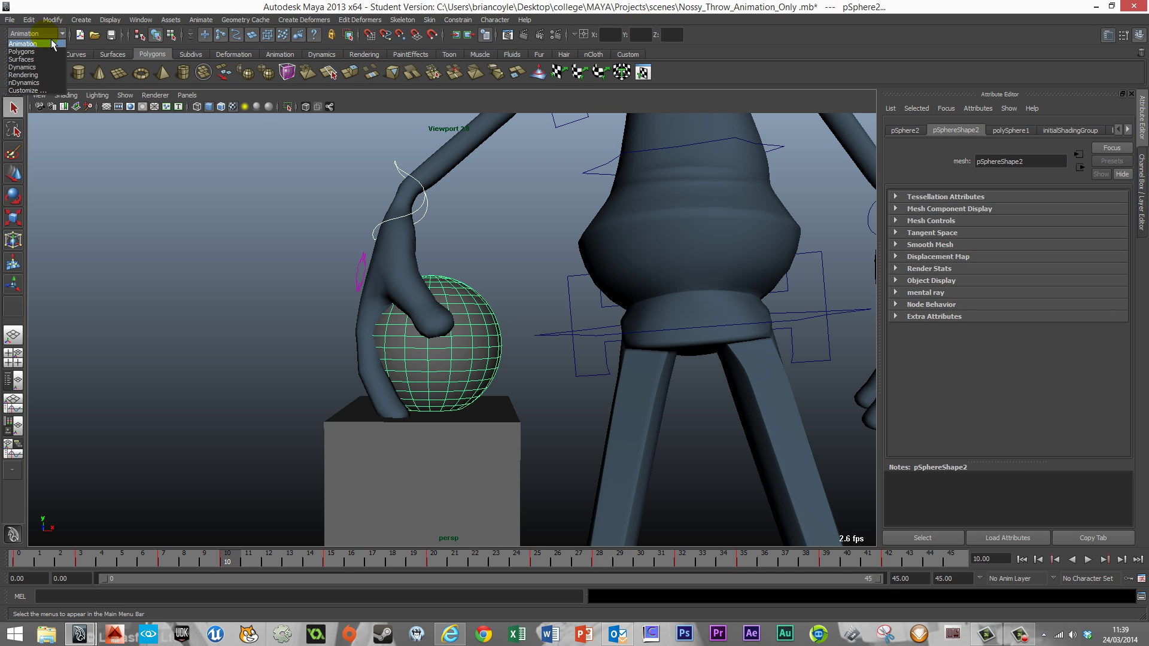
pyautogui.click(53, 44)
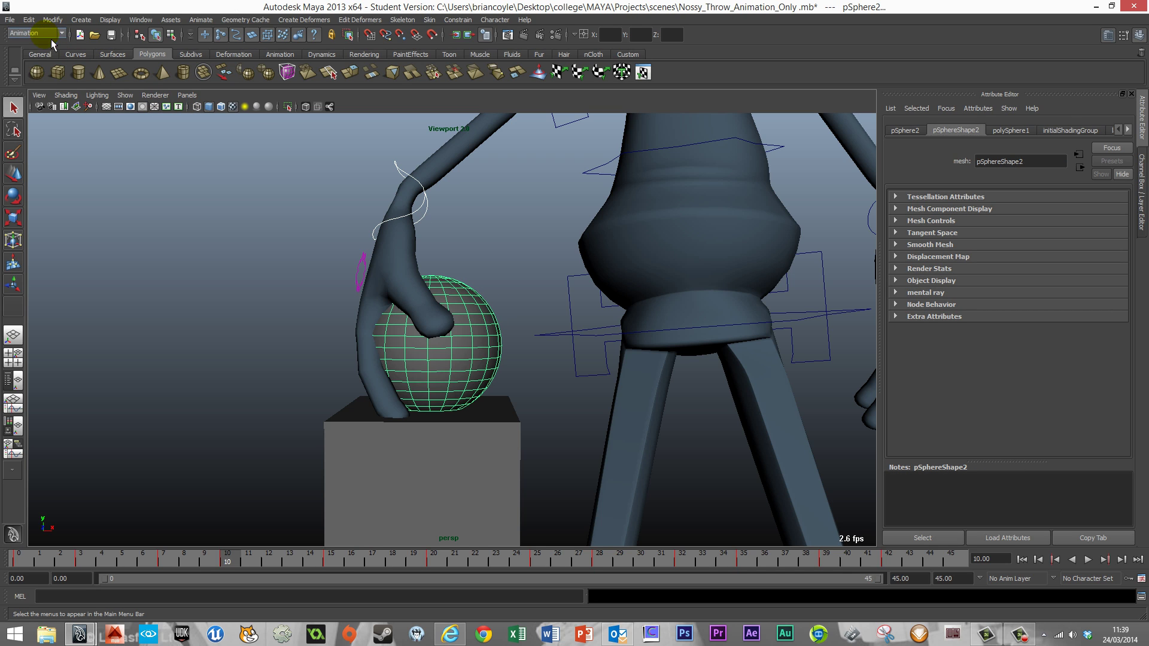
pyautogui.click(467, 25)
pyautogui.click(482, 83)
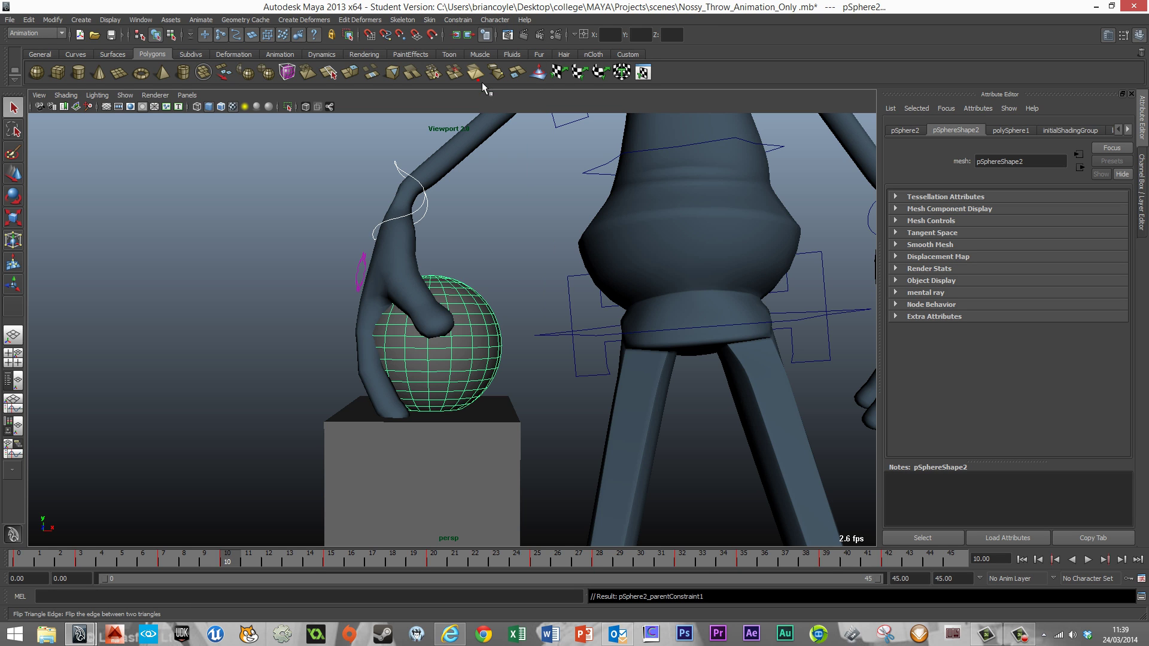
# - Scrub the frames before frame 10 to check how the constrained ball moves with the hand, ending at frame 10
pyautogui.keyDown('alt'); pyautogui.moveTo(432, 307); pyautogui.dragTo(572, 401); pyautogui.keyUp('alt')
pyautogui.keyDown('alt'); pyautogui.moveTo(572, 401); pyautogui.dragTo(534, 393, button='right'); pyautogui.keyUp('alt')
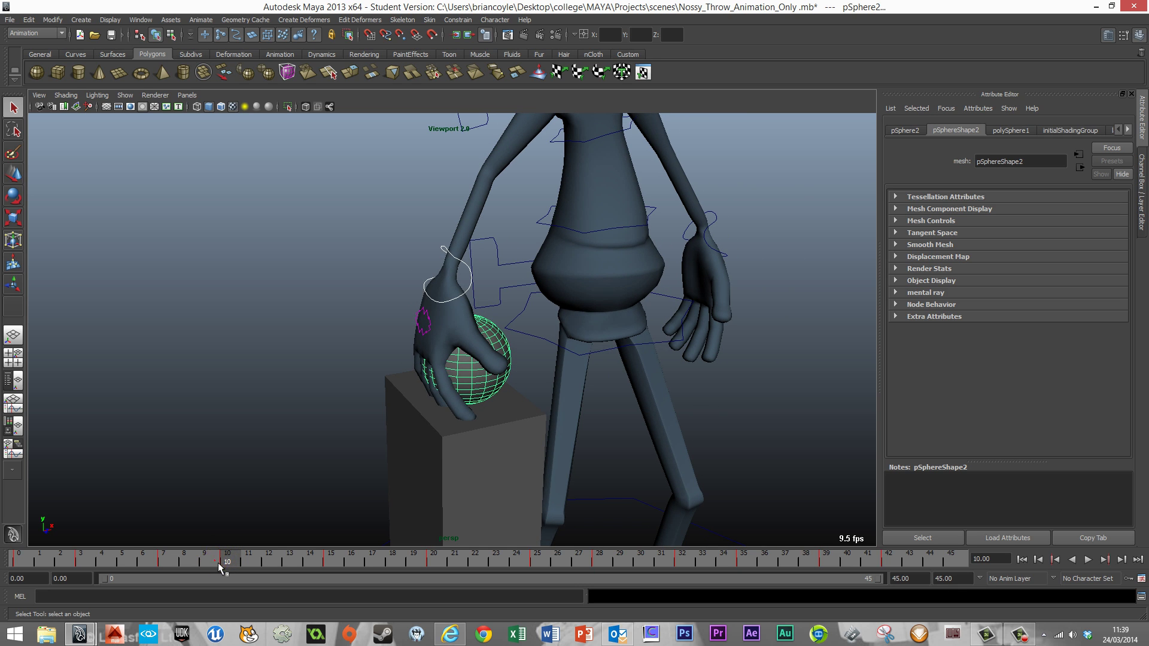
pyautogui.moveTo(218, 562); pyautogui.dragTo(87, 564)
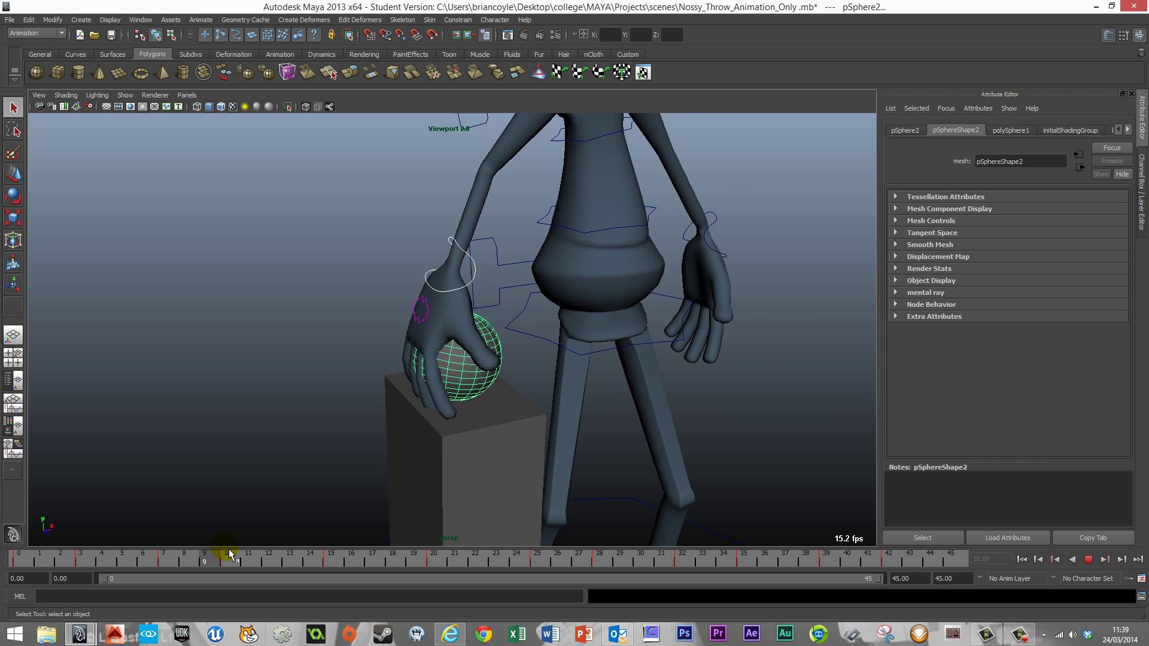
pyautogui.moveTo(851, 516); pyautogui.dragTo(231, 558)
pyautogui.keyDown('alt'); pyautogui.moveTo(595, 398); pyautogui.dragTo(557, 390); pyautogui.keyUp('alt')
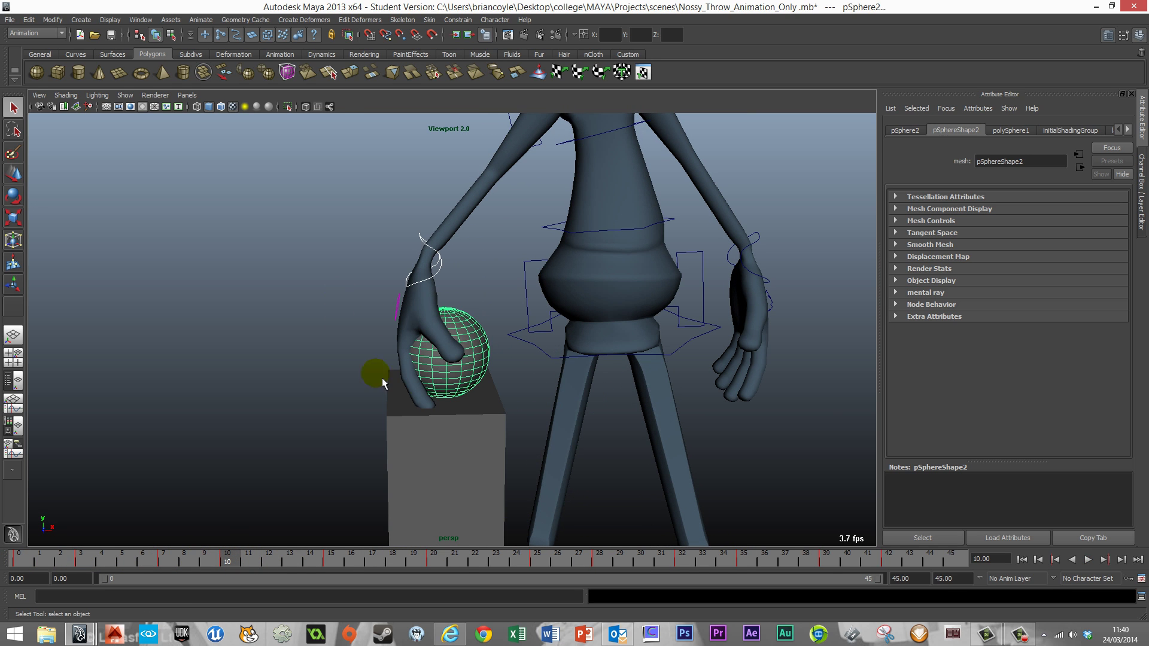
pyautogui.moveTo(650, 424)
pyautogui.keyDown('alt'); pyautogui.mouseDown()
pyautogui.moveTo(608, 367)
pyautogui.moveTo(512, 377)
pyautogui.moveTo(559, 375)
pyautogui.moveTo(486, 366)
pyautogui.moveTo(556, 359)
pyautogui.moveTo(340, 264)
pyautogui.mouseUp(); pyautogui.keyUp('alt')
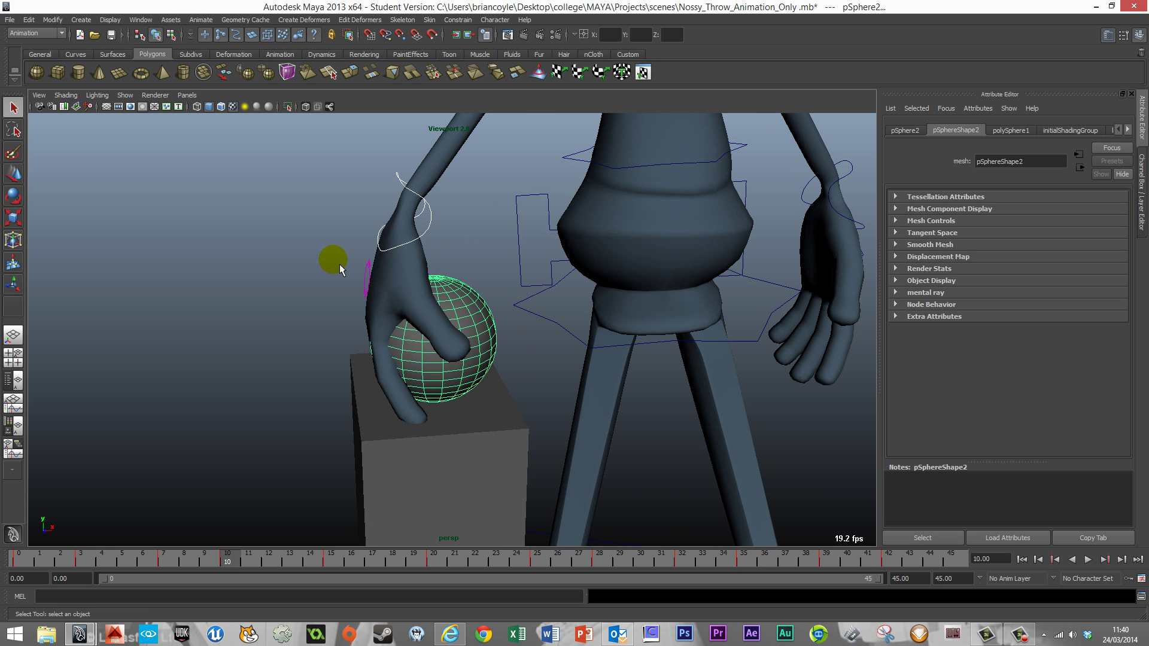
# - Select only the ball, display its channel values, and key all its channels at frame 10
pyautogui.click(329, 220)
pyautogui.keyDown('alt'); pyautogui.moveTo(494, 380); pyautogui.dragTo(487, 377); pyautogui.keyUp('alt')
pyautogui.moveTo(488, 377)
pyautogui.keyDown('alt'); pyautogui.mouseDown(button='right')
pyautogui.moveTo(469, 375)
pyautogui.moveTo(471, 362)
pyautogui.mouseUp(button='right'); pyautogui.keyUp('alt')
pyautogui.click(480, 278)
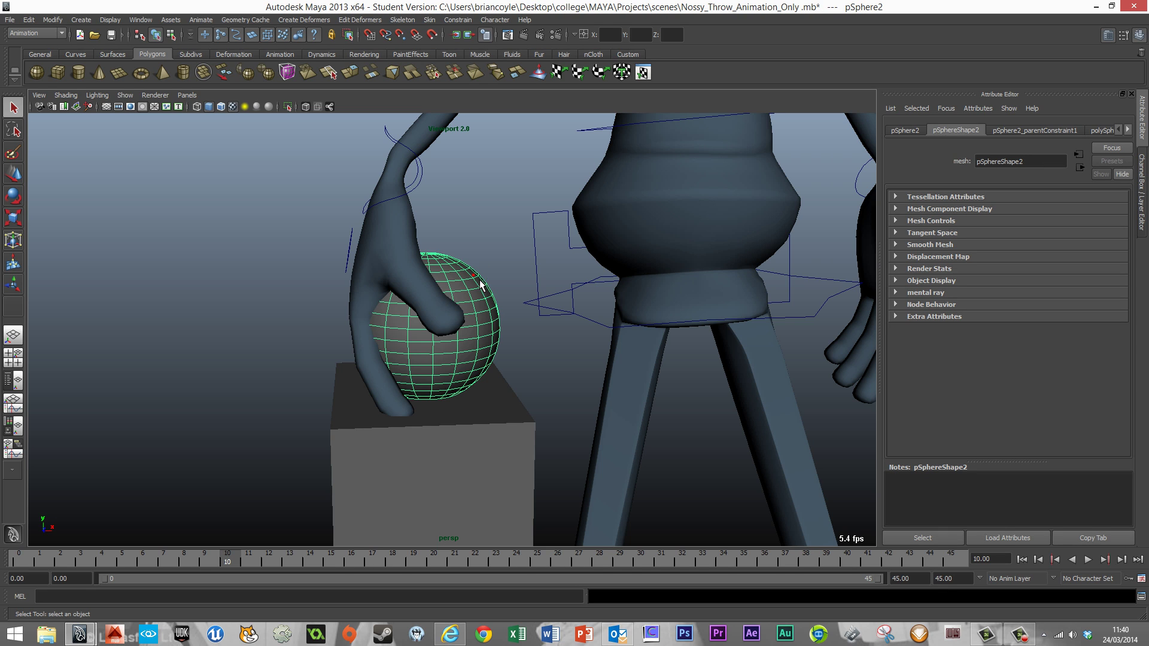
pyautogui.click(405, 331)
pyautogui.click(460, 282)
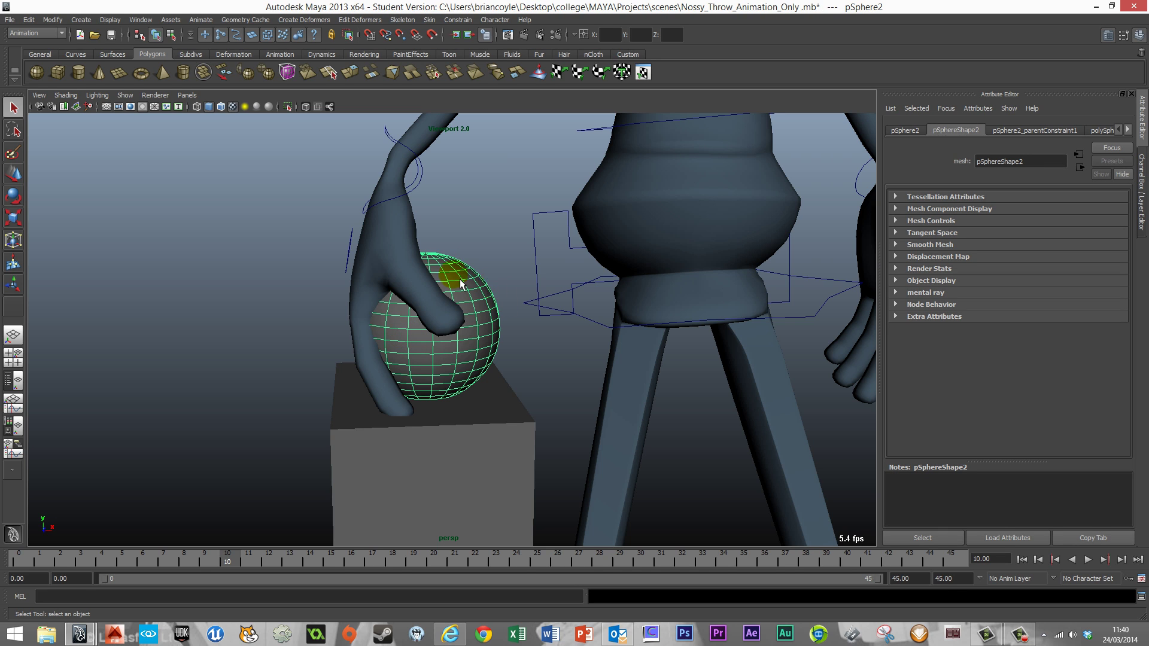
pyautogui.click(1111, 36)
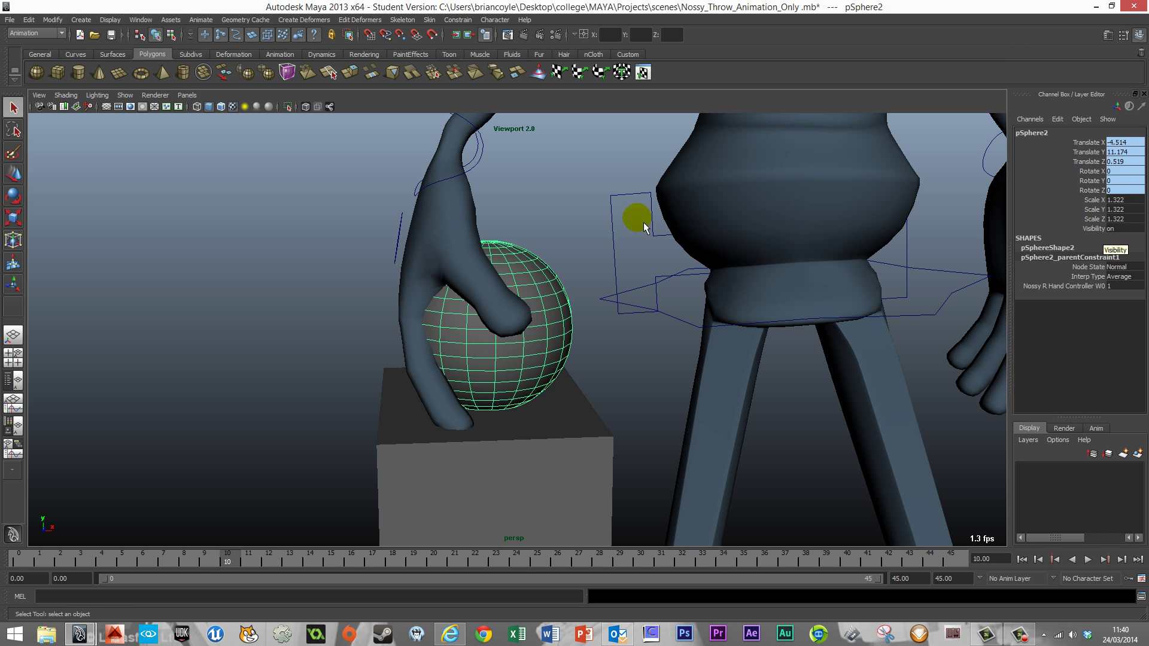
pyautogui.keyDown('alt'); pyautogui.moveTo(556, 283); pyautogui.dragTo(585, 303); pyautogui.keyUp('alt')
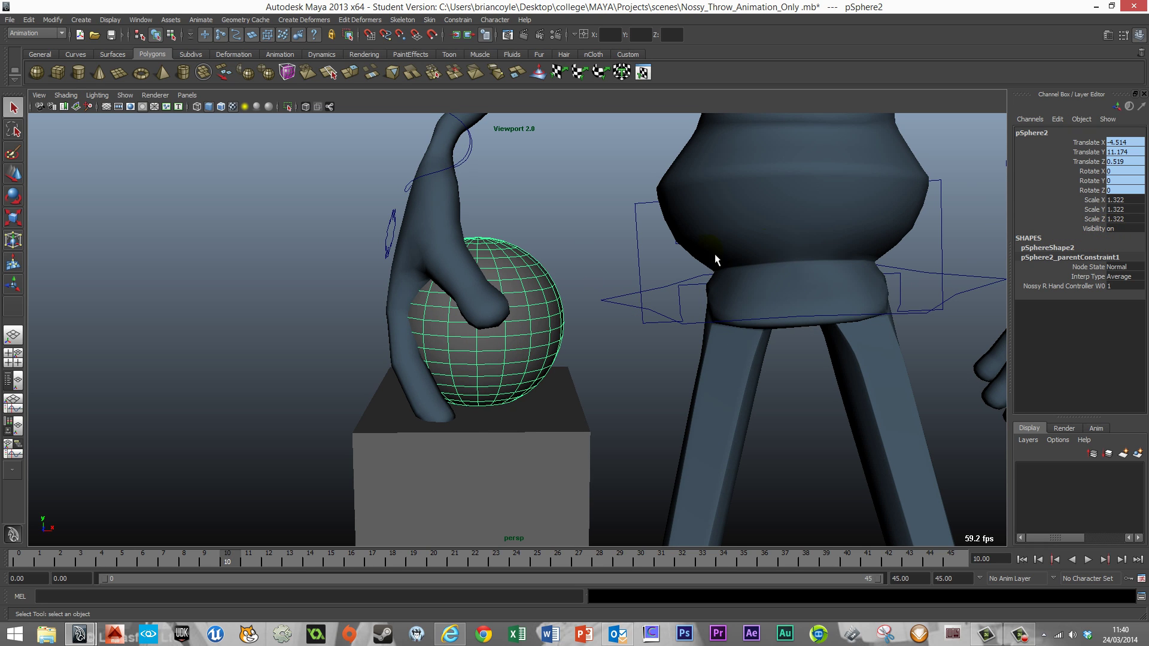
pyautogui.press('s')
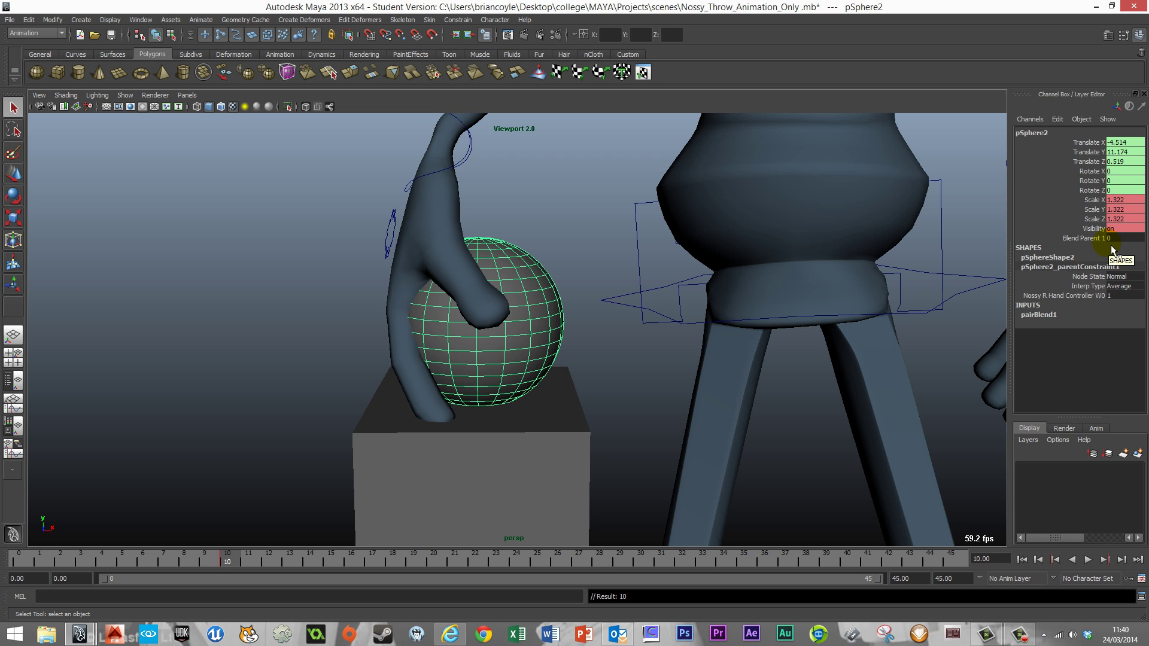
# - Set the ball's Blend Parent 1 to 1 at frame 10 and key that channel
pyautogui.moveTo(236, 561)
pyautogui.mouseDown()
pyautogui.moveTo(134, 562)
pyautogui.moveTo(251, 565)
pyautogui.moveTo(234, 569)
pyautogui.mouseUp()
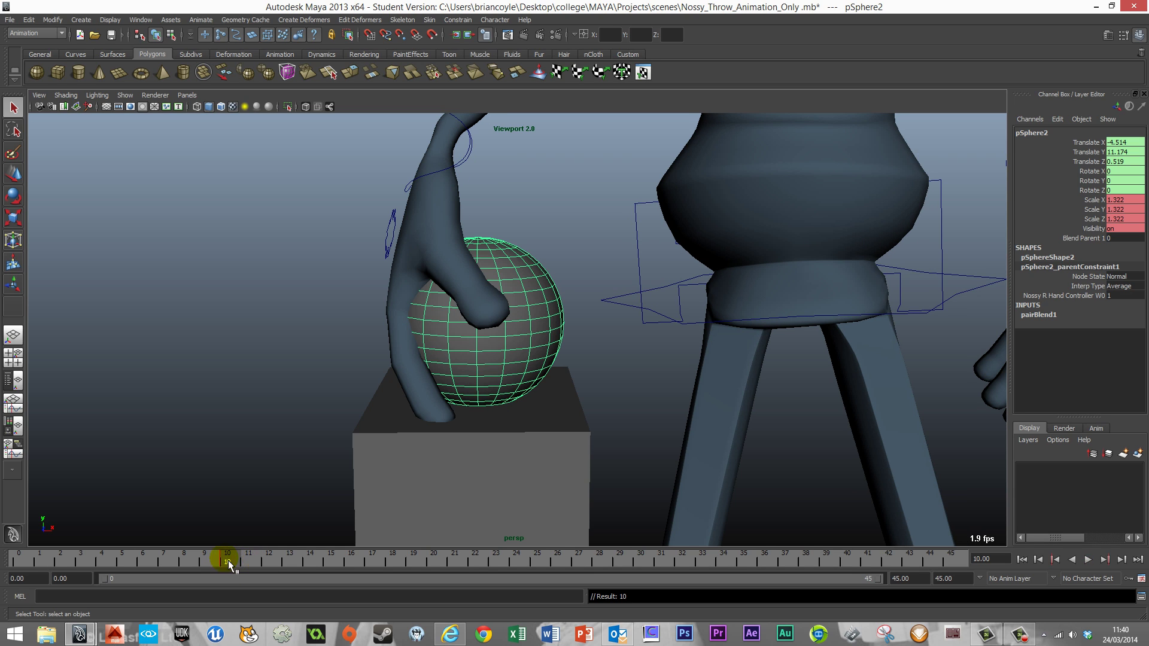
pyautogui.click(1140, 240)
pyautogui.write('1')
pyautogui.click(1134, 242)
pyautogui.click(1102, 238)
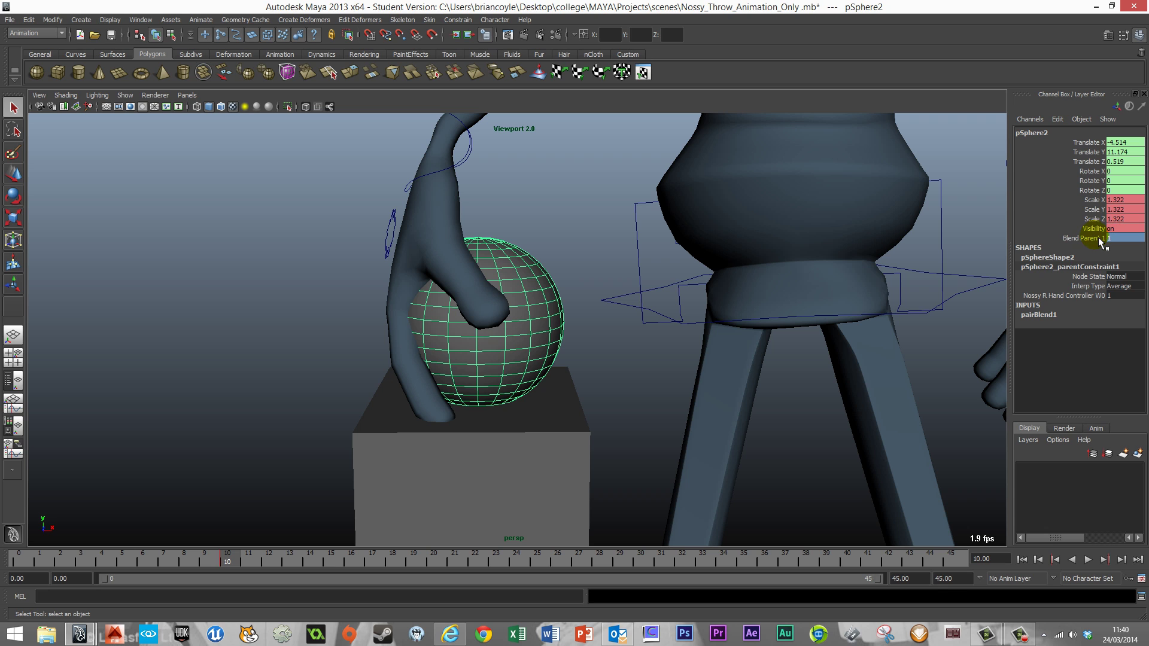
pyautogui.moveTo(1100, 241); pyautogui.dragTo(1084, 257, button='right')
# - Set the ball's Blend Parent 1 to 0 at frame 9 and key that channel
pyautogui.hotkey('alt', 'v')
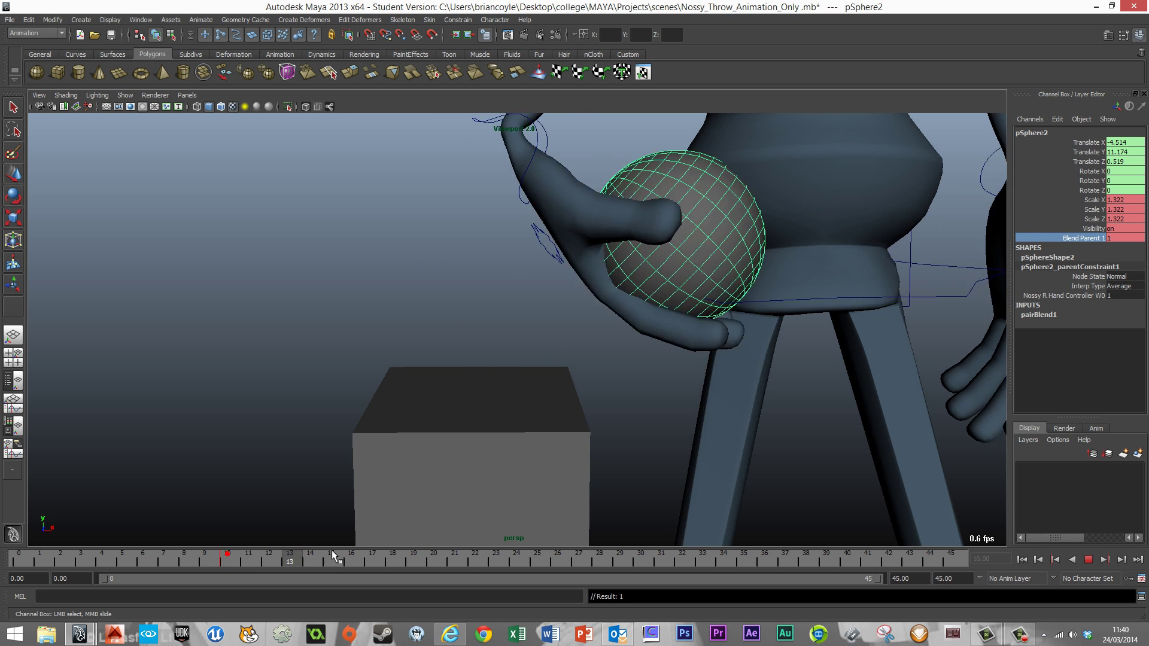
pyautogui.moveTo(333, 555); pyautogui.dragTo(208, 577)
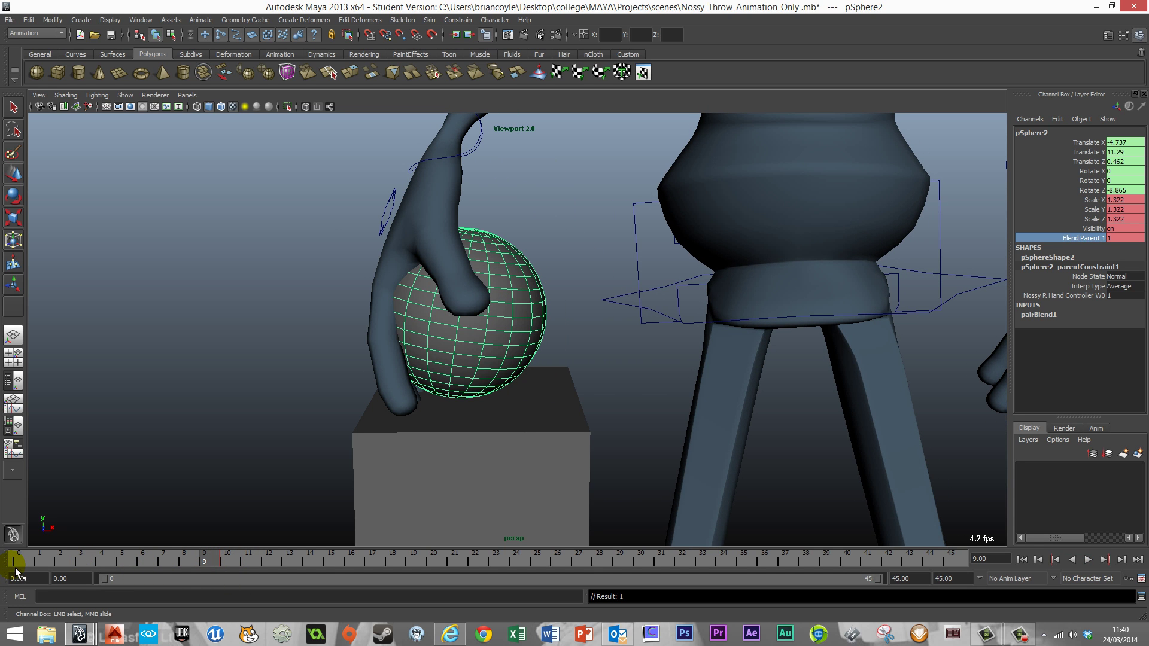
pyautogui.doubleClick(1122, 239)
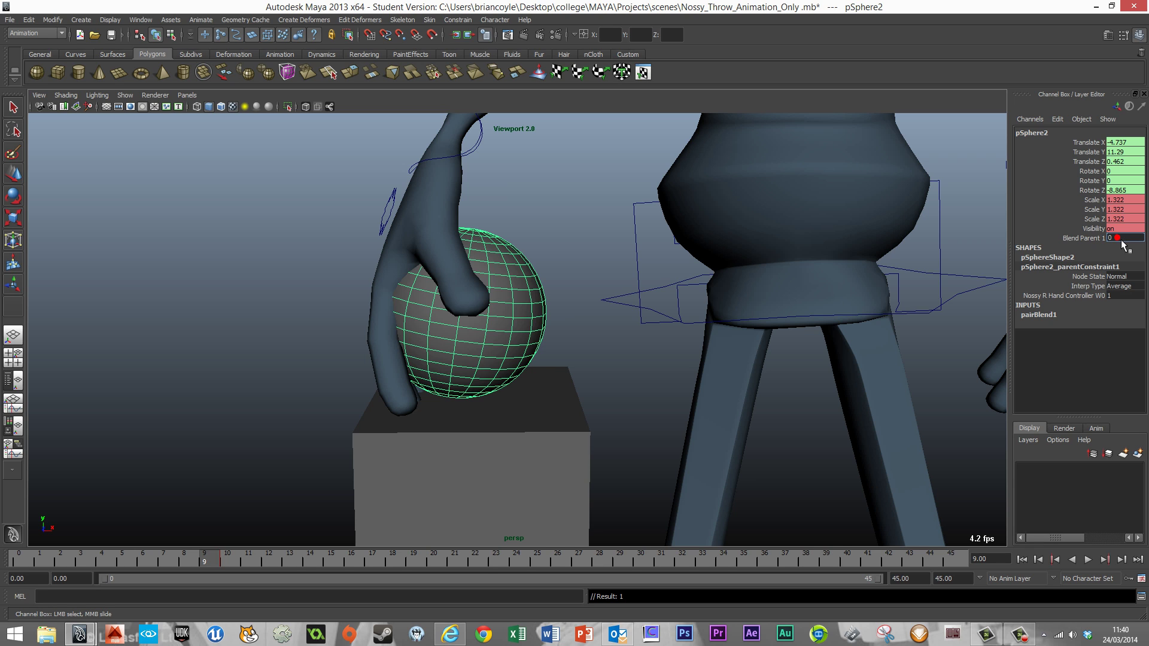
pyautogui.write('0')
pyautogui.press('Return')
pyautogui.rightClick(1092, 239)
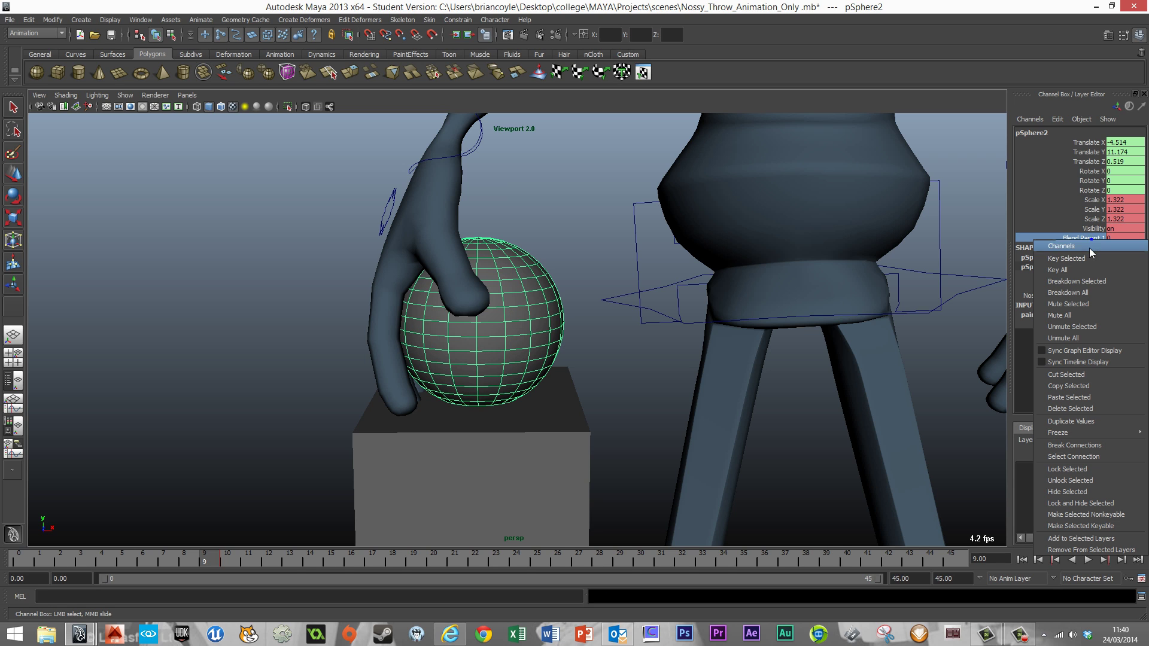
pyautogui.click(1073, 259)
pyautogui.keyDown('alt'); pyautogui.moveTo(703, 402); pyautogui.dragTo(700, 405); pyautogui.keyUp('alt')
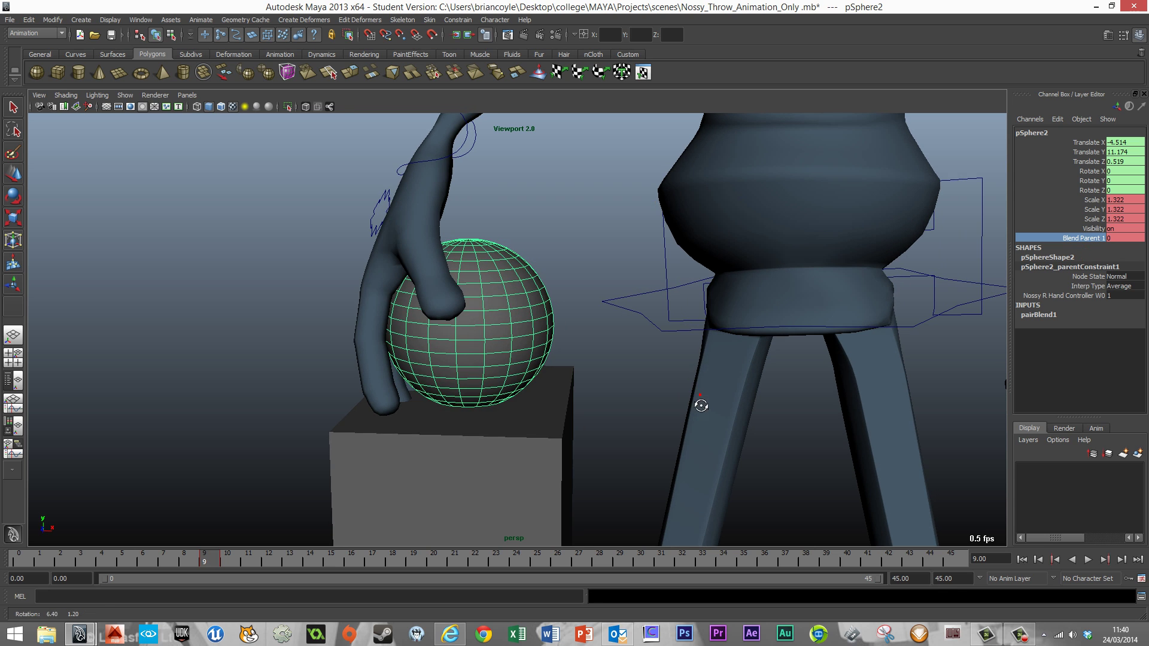
pyautogui.press('s')
# - Scrub from frame 9 back to frame 0 to check the ball's position on the pedestal before the grab
pyautogui.moveTo(206, 562); pyautogui.dragTo(65, 565)
pyautogui.keyDown('alt'); pyautogui.moveTo(684, 365); pyautogui.dragTo(385, 397, button='right'); pyautogui.keyUp('alt')
pyautogui.keyDown('alt'); pyautogui.moveTo(583, 406); pyautogui.dragTo(635, 408); pyautogui.keyUp('alt')
pyautogui.keyDown('alt'); pyautogui.moveTo(623, 398); pyautogui.dragTo(537, 383, button='right'); pyautogui.keyUp('alt')
pyautogui.keyDown('alt'); pyautogui.moveTo(536, 383); pyautogui.dragTo(513, 423, button='middle'); pyautogui.keyUp('alt')
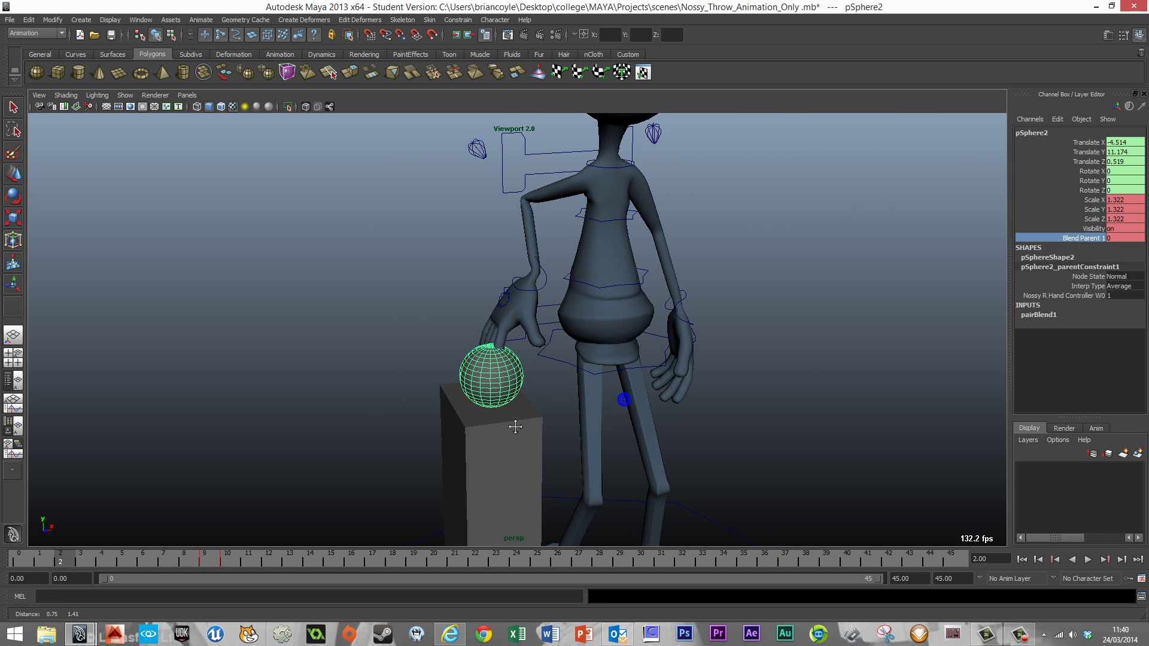
pyautogui.keyDown('alt'); pyautogui.moveTo(580, 428); pyautogui.dragTo(546, 428, button='right'); pyautogui.keyUp('alt')
pyautogui.keyDown('alt'); pyautogui.moveTo(546, 428); pyautogui.dragTo(526, 434); pyautogui.keyUp('alt')
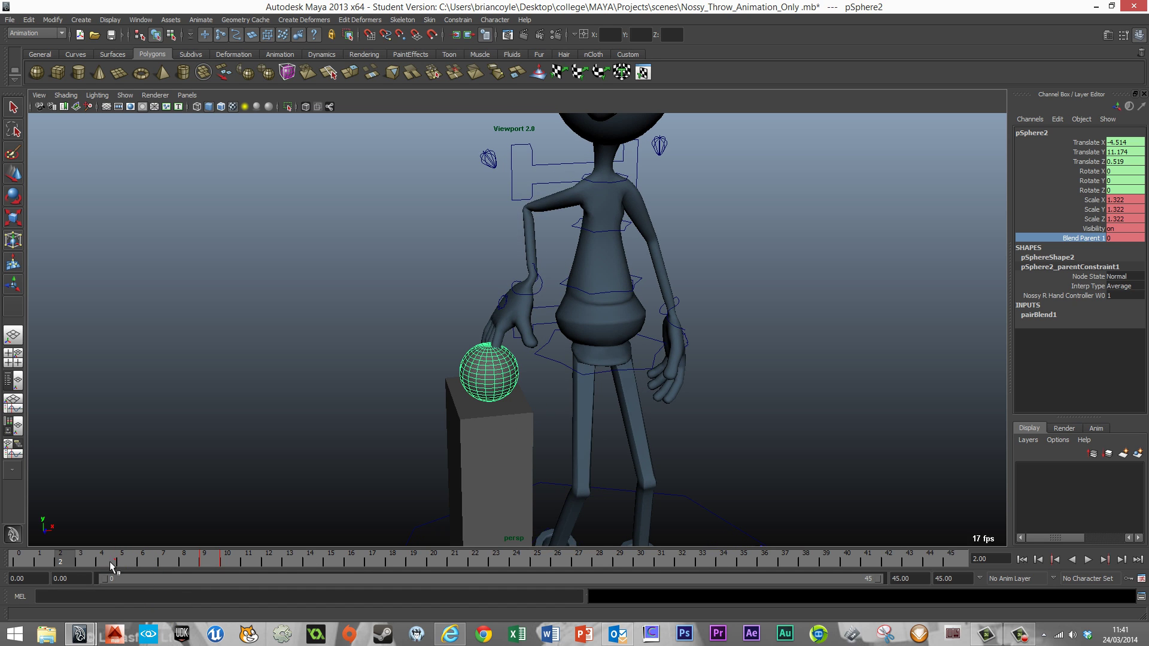
pyautogui.moveTo(110, 562); pyautogui.dragTo(15, 593)
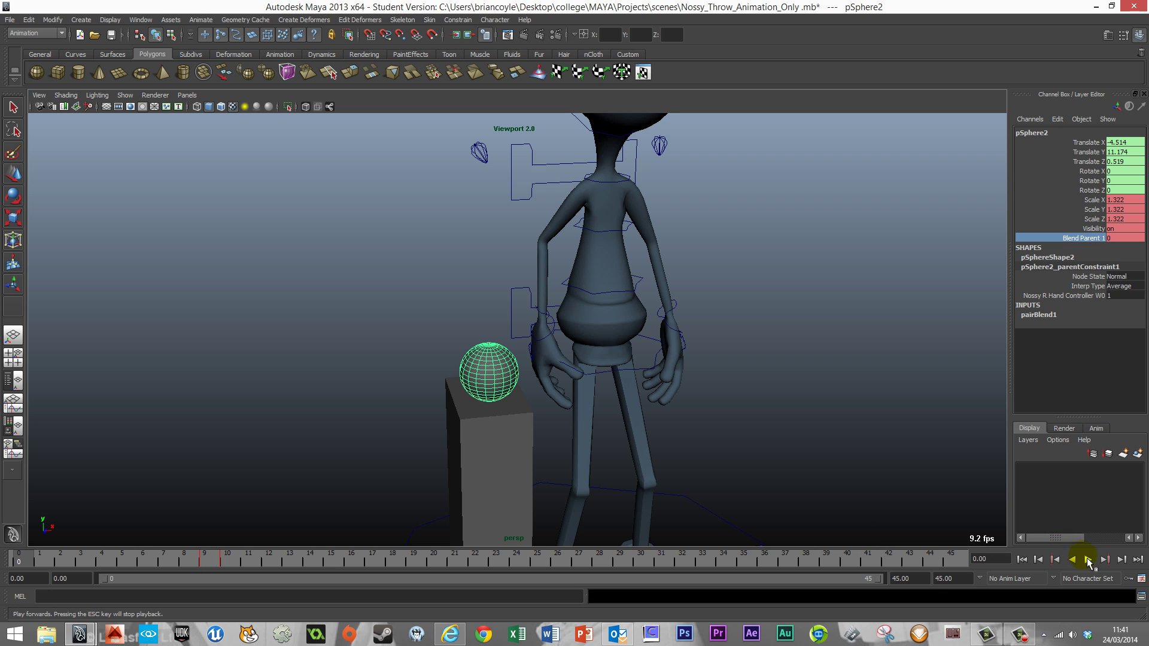
# - Play the animation from frame 0 to check the ball's pickup from the pedestal by the hand
pyautogui.click(1088, 560)
pyautogui.keyDown('alt'); pyautogui.moveTo(718, 477); pyautogui.dragTo(692, 438); pyautogui.keyUp('alt')
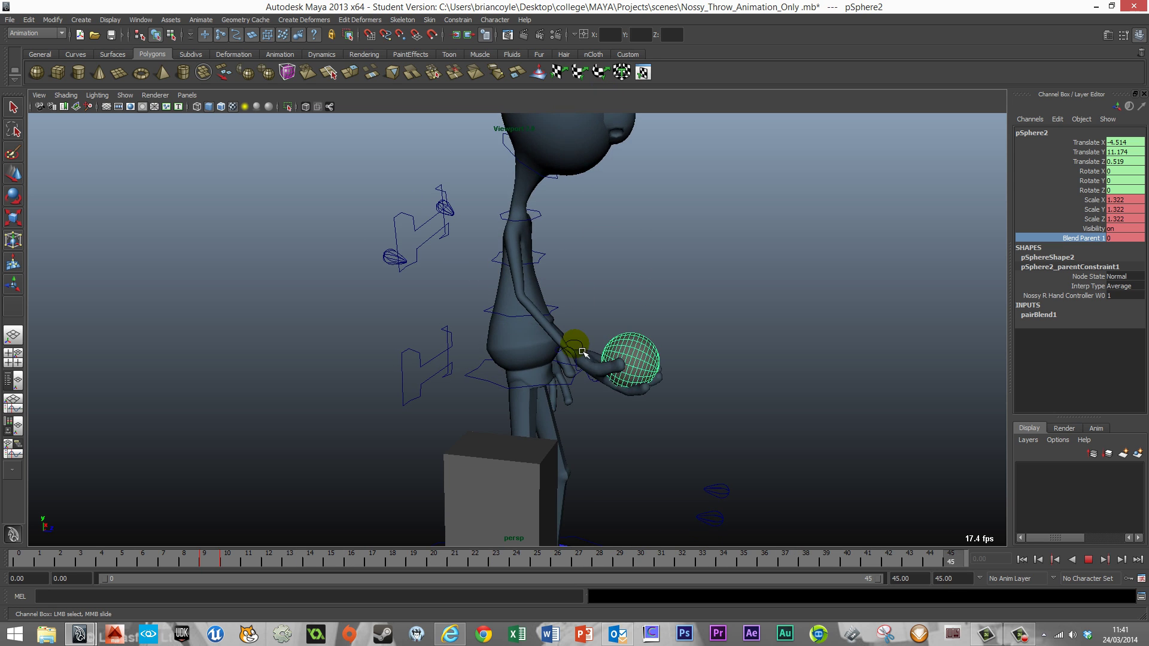
pyautogui.press('Escape')
# - Scrub to the release pose at frame 31 and key all the ball's channels while it rests in the raised hand
pyautogui.keyDown('alt'); pyautogui.moveTo(557, 450); pyautogui.dragTo(691, 427, button='right'); pyautogui.keyUp('alt')
pyautogui.keyDown('alt'); pyautogui.moveTo(691, 427); pyautogui.dragTo(595, 416, button='middle'); pyautogui.keyUp('alt')
pyautogui.keyDown('alt'); pyautogui.moveTo(595, 416); pyautogui.dragTo(669, 387, button='right'); pyautogui.keyUp('alt')
pyautogui.keyDown('alt'); pyautogui.moveTo(669, 388); pyautogui.dragTo(704, 365, button='middle'); pyautogui.keyUp('alt')
pyautogui.keyDown('alt'); pyautogui.moveTo(704, 364); pyautogui.dragTo(612, 477); pyautogui.keyUp('alt')
pyautogui.moveTo(508, 563); pyautogui.dragTo(690, 576)
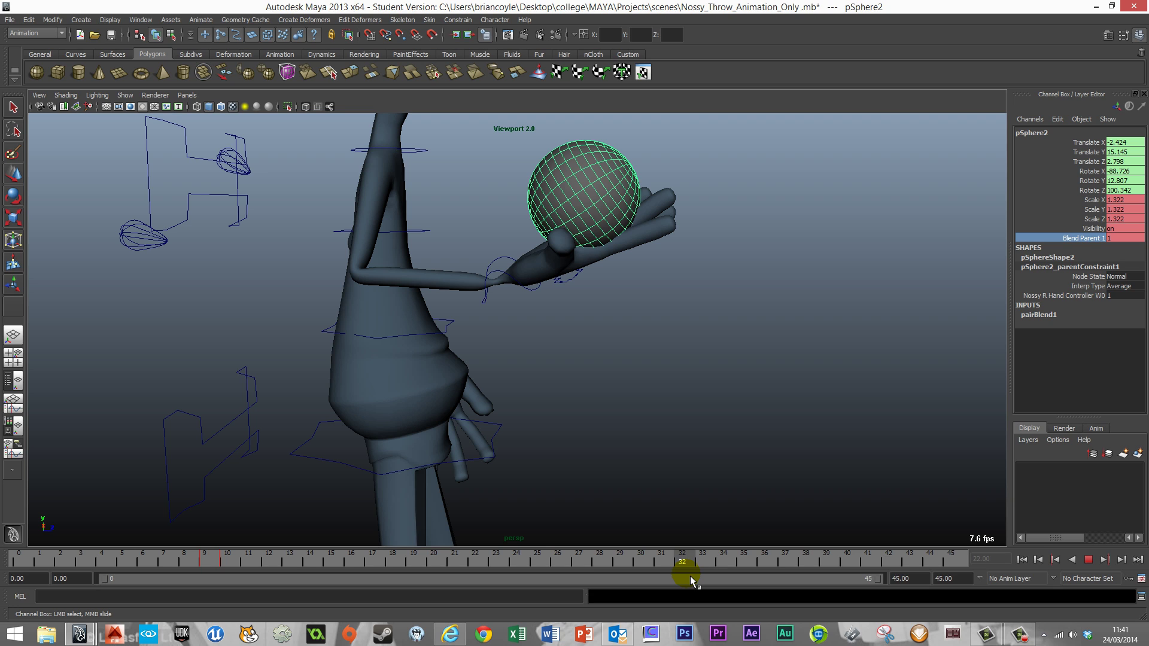
pyautogui.moveTo(684, 576); pyautogui.dragTo(673, 575)
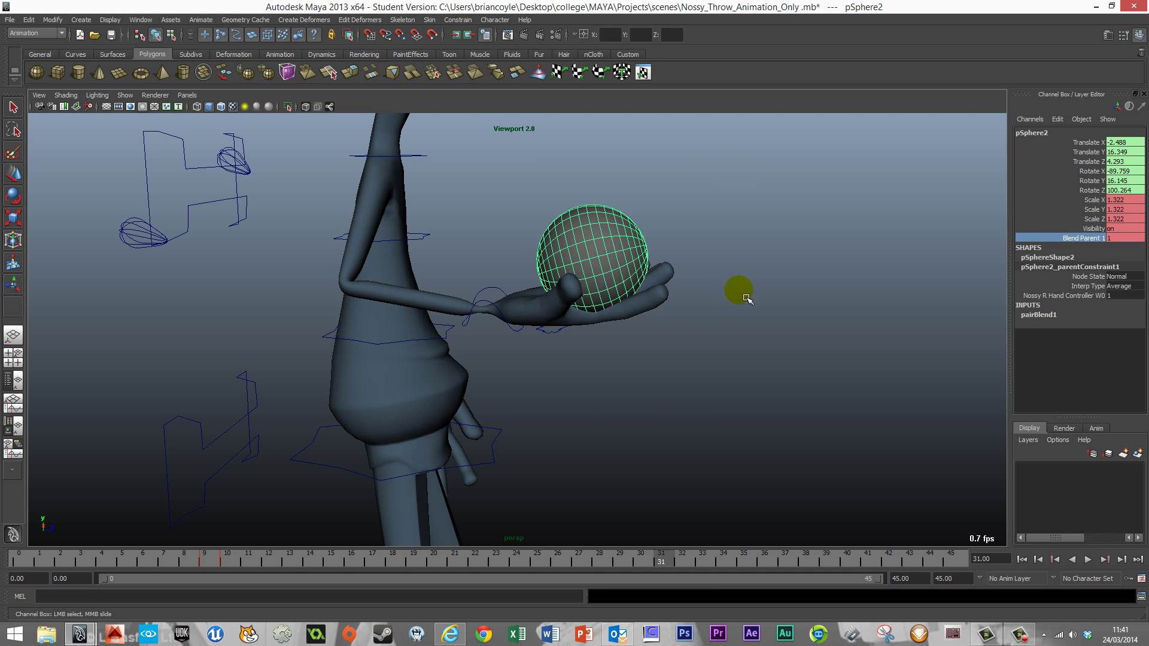
pyautogui.keyDown('alt'); pyautogui.moveTo(680, 316); pyautogui.dragTo(662, 340, button='middle'); pyautogui.keyUp('alt')
pyautogui.keyDown('alt'); pyautogui.moveTo(647, 328); pyautogui.dragTo(740, 329, button='right'); pyautogui.keyUp('alt')
pyautogui.keyDown('alt'); pyautogui.click(751, 318); pyautogui.keyUp('alt')
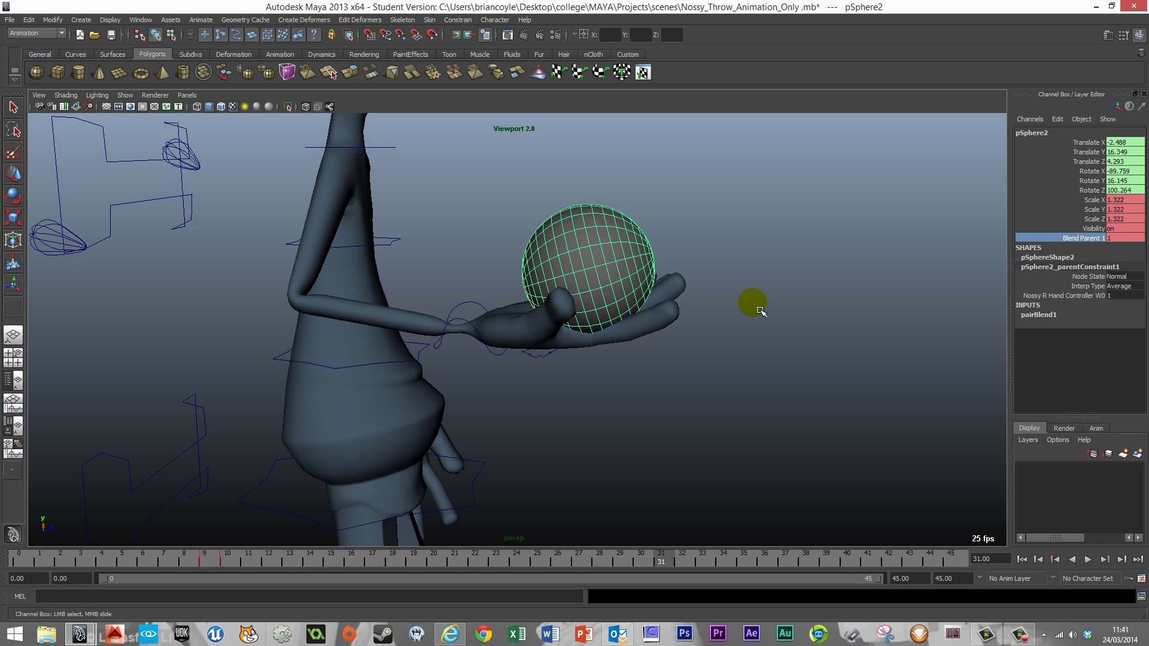
# - Set the ball's Blend Parent 1 to 0 at frame 32 and key that channel to release it
pyautogui.click(693, 563)
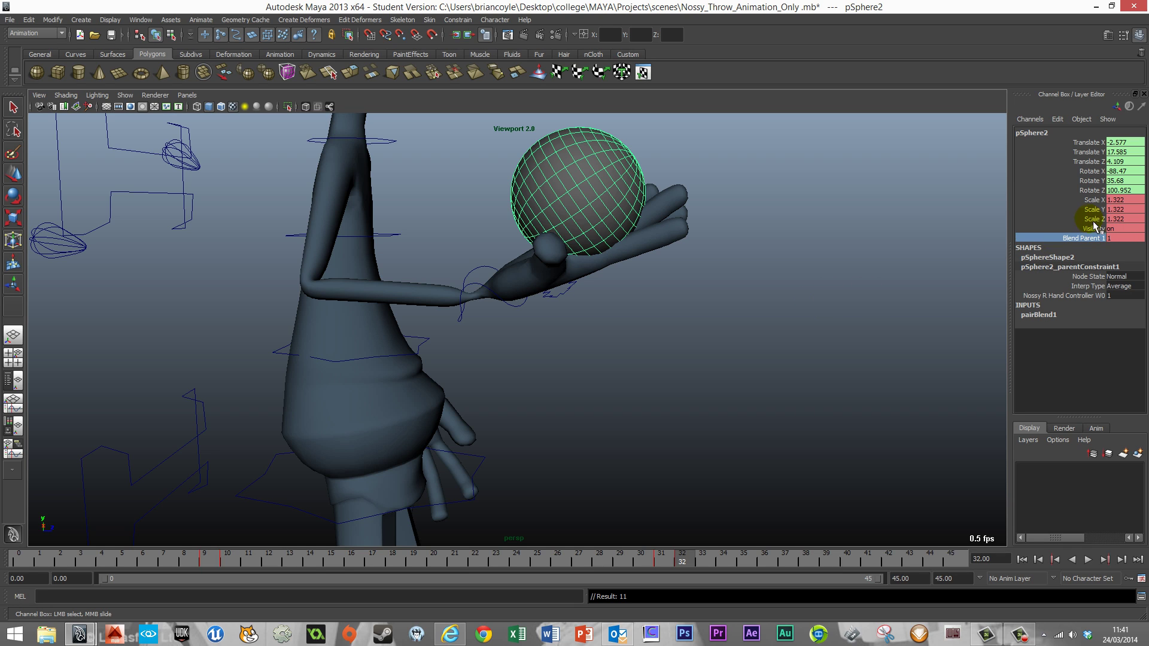
pyautogui.click(1122, 239)
pyautogui.press('Return')
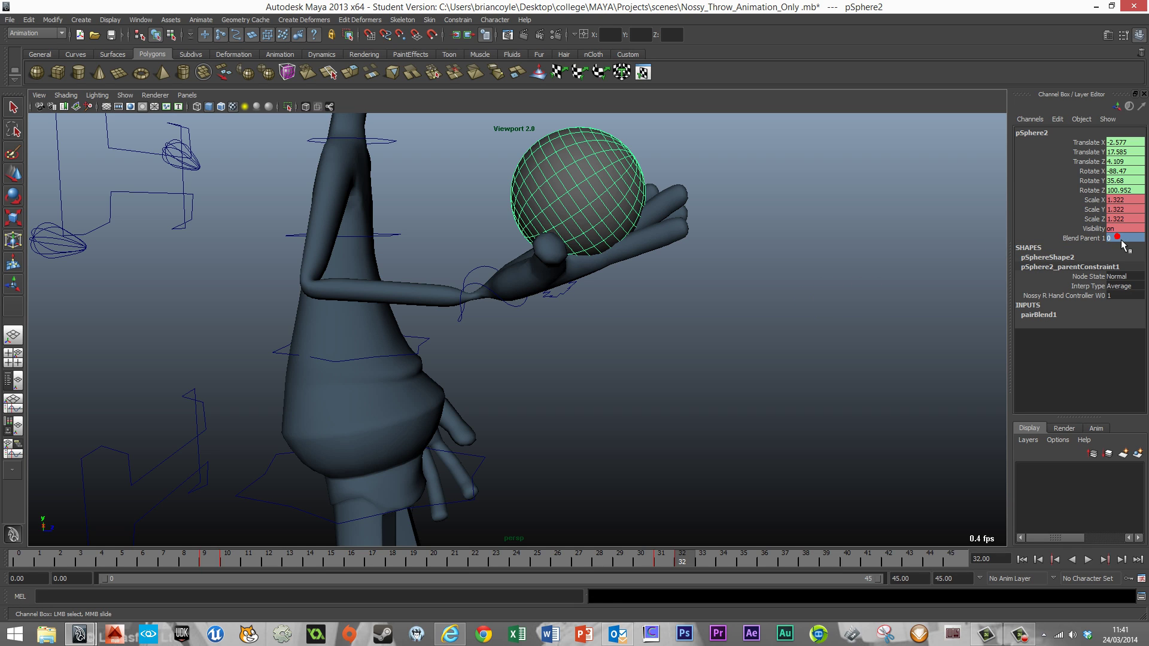
pyautogui.rightClick(691, 565)
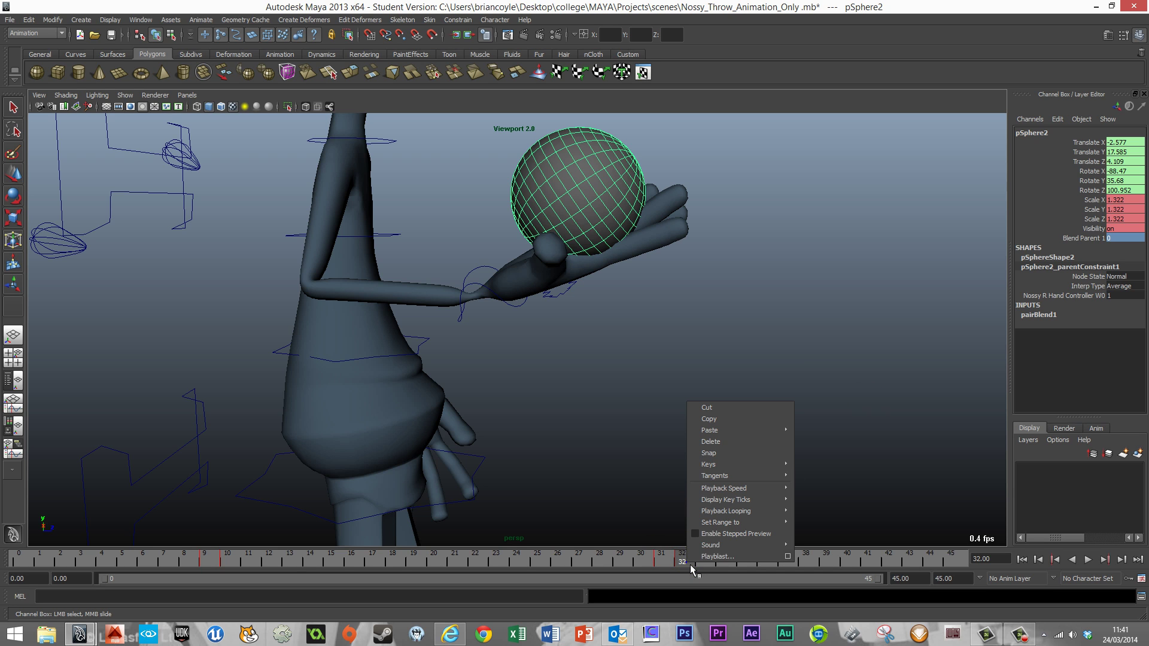
pyautogui.rightClick(1091, 242)
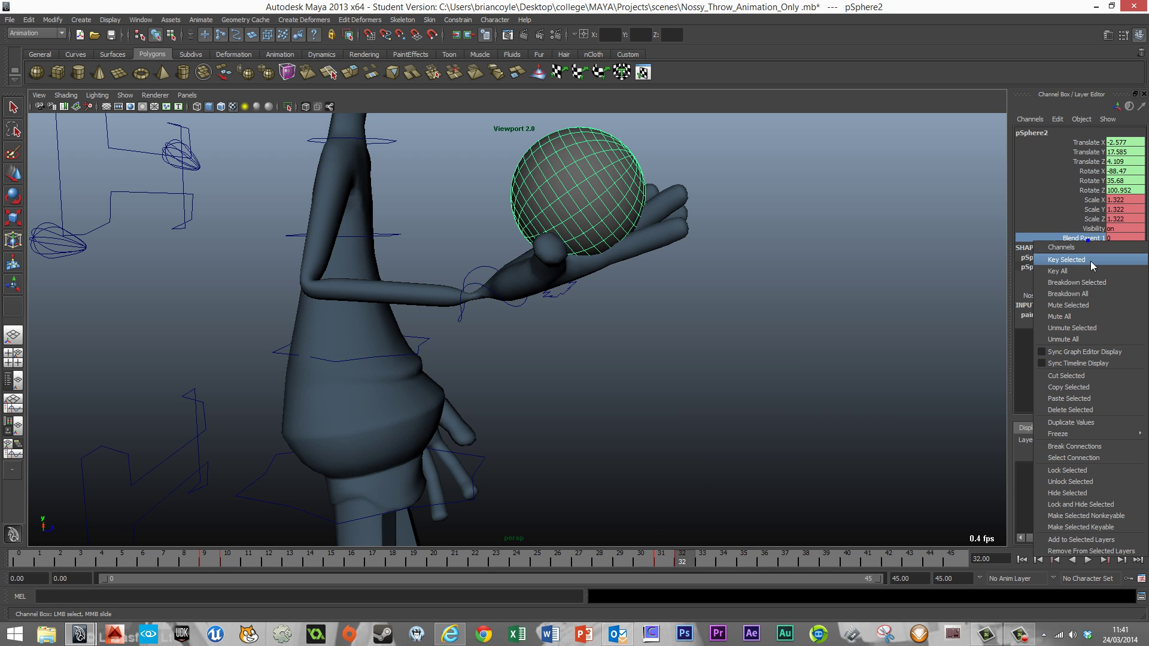
pyautogui.click(1093, 261)
# - Raise the ball above the hand to a Translate Y of about 22 at frame 37 and key all its channels
pyautogui.moveTo(690, 558); pyautogui.dragTo(727, 562)
pyautogui.scroll(-3, 672, 372)
pyautogui.keyDown('alt'); pyautogui.moveTo(672, 372); pyautogui.dragTo(668, 401, button='middle'); pyautogui.keyUp('alt')
pyautogui.scroll(-1, 709, 401)
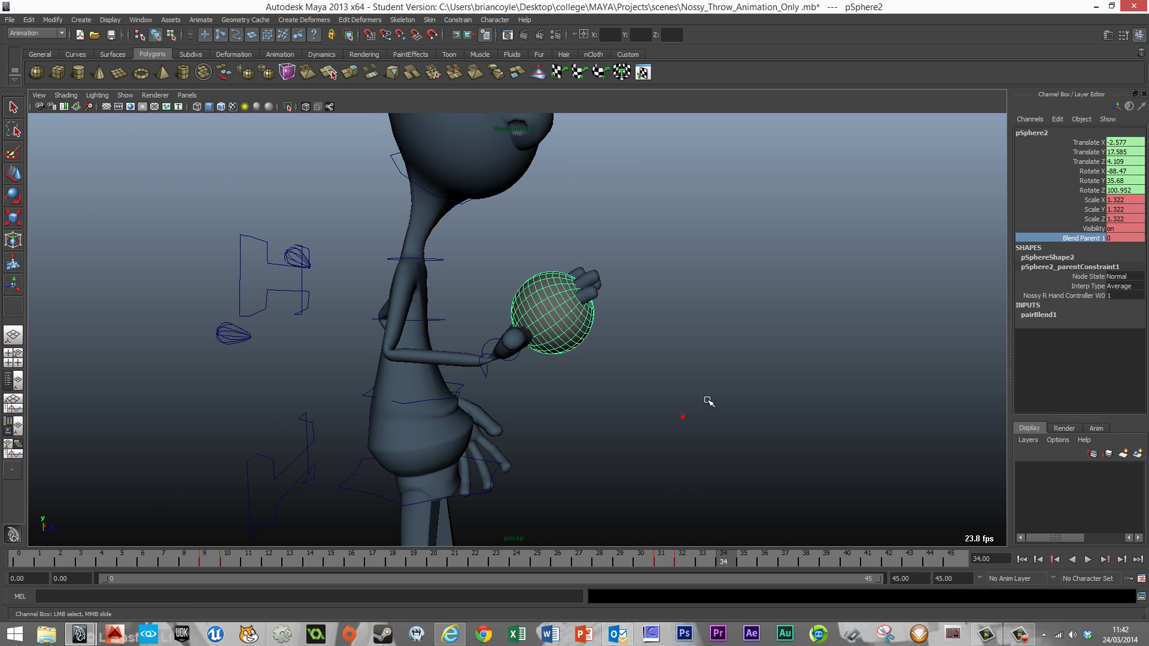
pyautogui.keyDown('alt'); pyautogui.moveTo(709, 401); pyautogui.dragTo(705, 434); pyautogui.keyUp('alt')
pyautogui.moveTo(697, 564); pyautogui.dragTo(792, 576)
pyautogui.press('w')
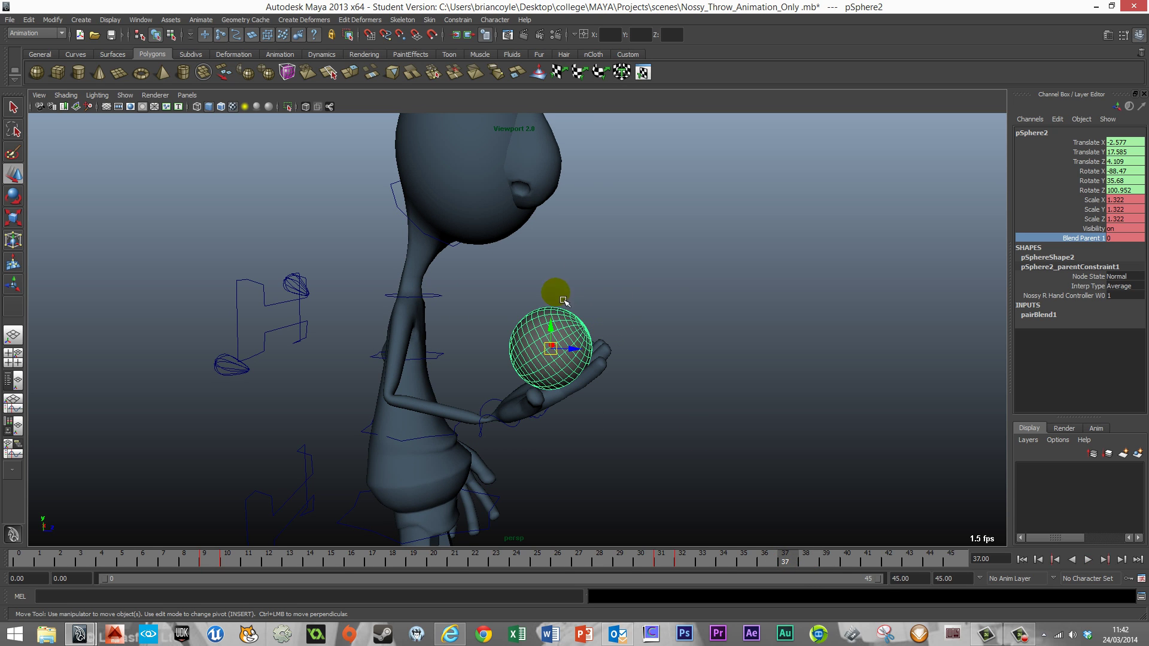
pyautogui.click(552, 326)
pyautogui.moveTo(560, 333); pyautogui.dragTo(561, 162)
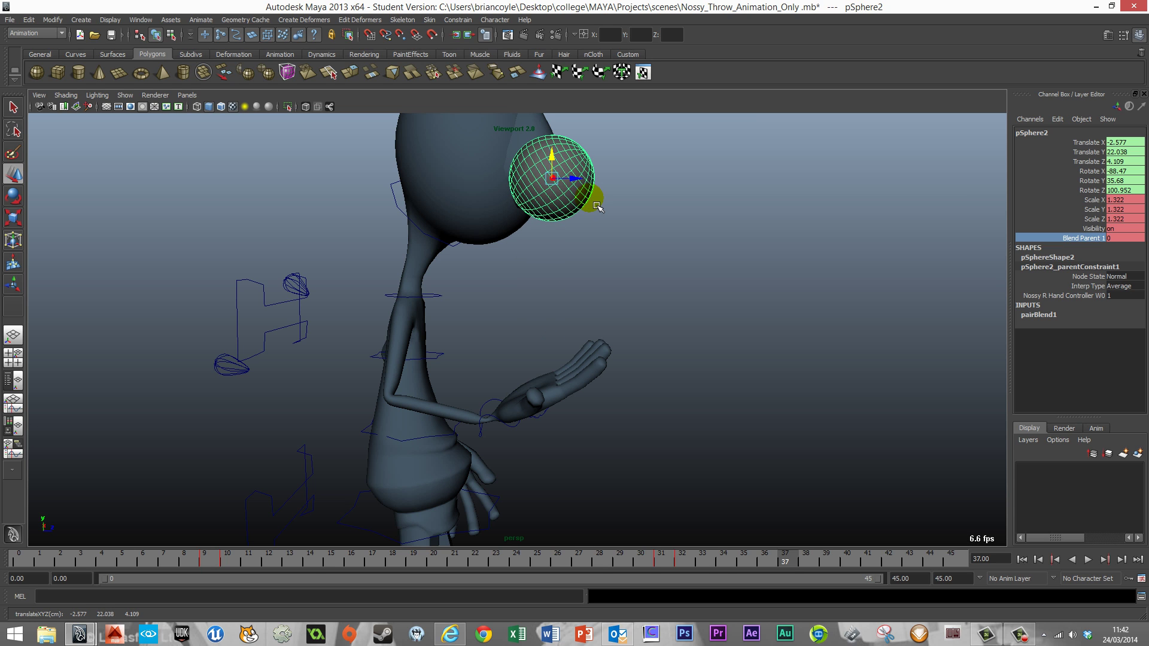
pyautogui.press('s')
# - Lower the ball back to the hand at frame 41, to a Translate Y of about 14.2, and key its channels
pyautogui.moveTo(794, 562); pyautogui.dragTo(883, 575)
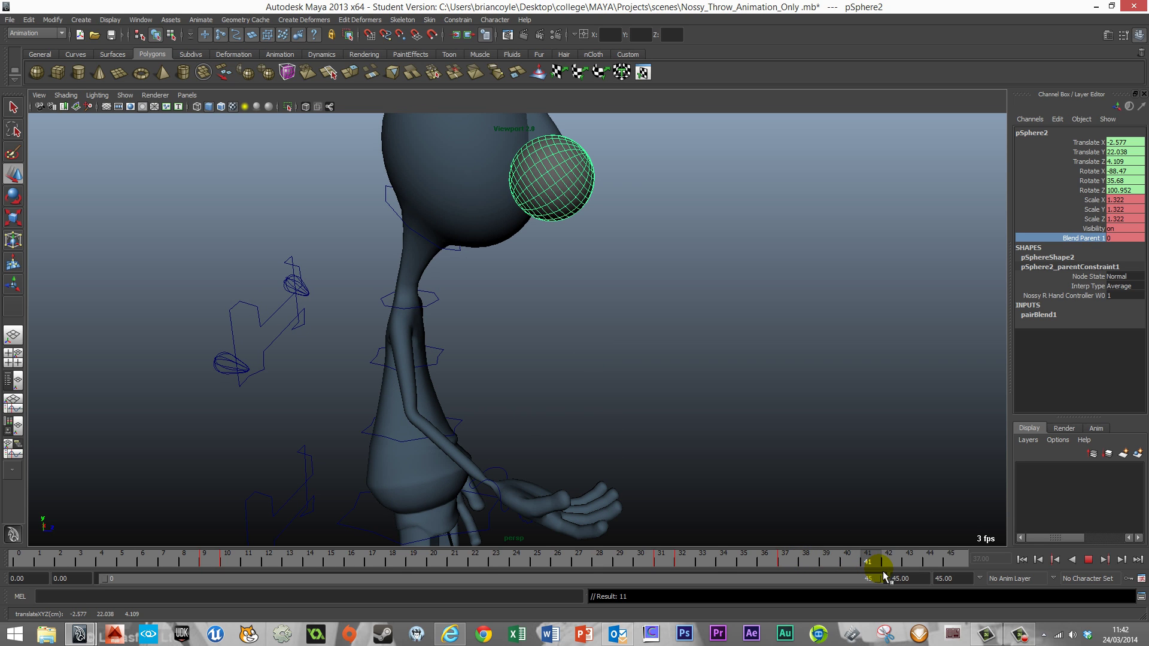
pyautogui.click(870, 562)
pyautogui.press('w')
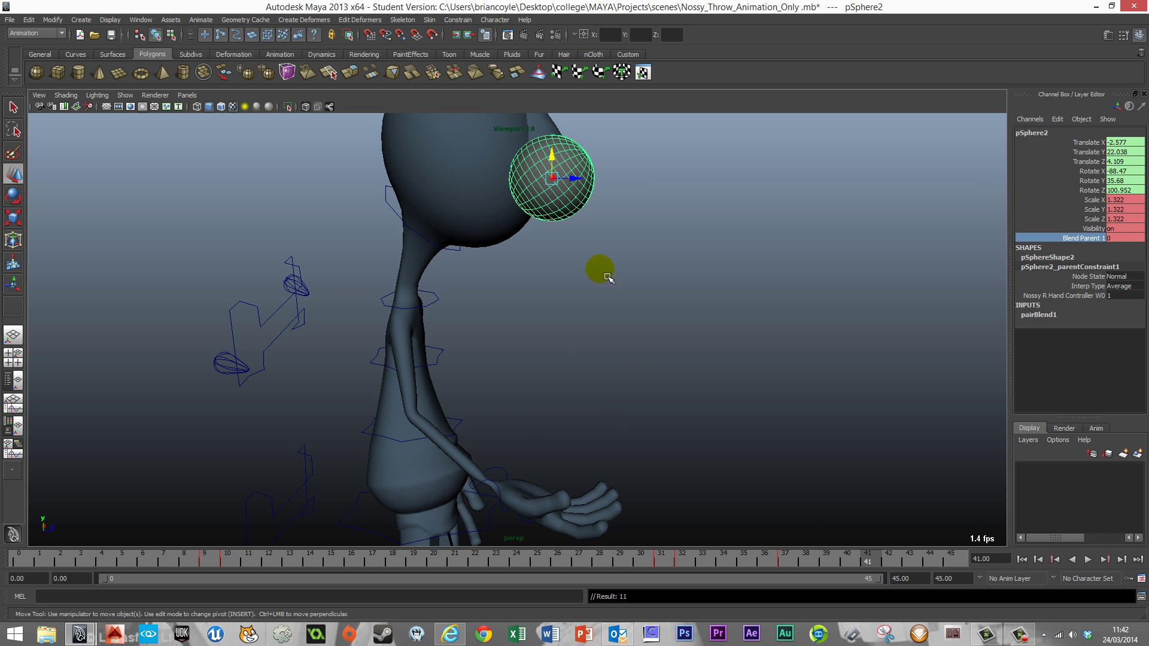
pyautogui.moveTo(561, 159); pyautogui.dragTo(600, 456)
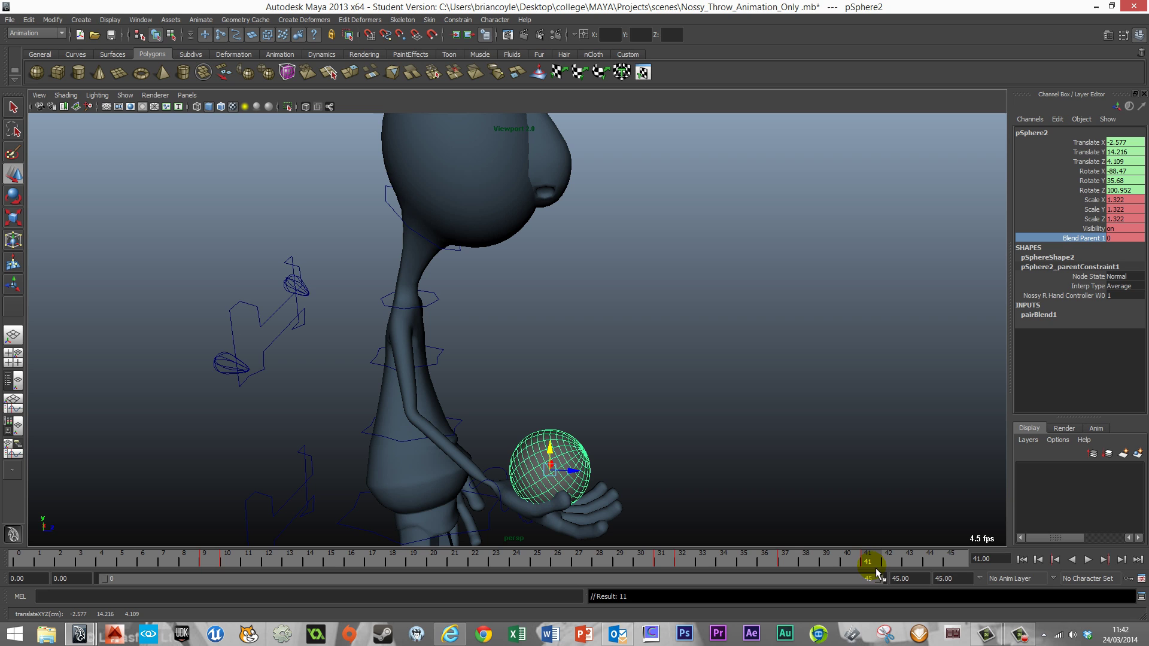
# - Set the ball's Blend Parent 1 to 1 at frame 42 and key that channel for the catch
pyautogui.moveTo(870, 565); pyautogui.dragTo(893, 580)
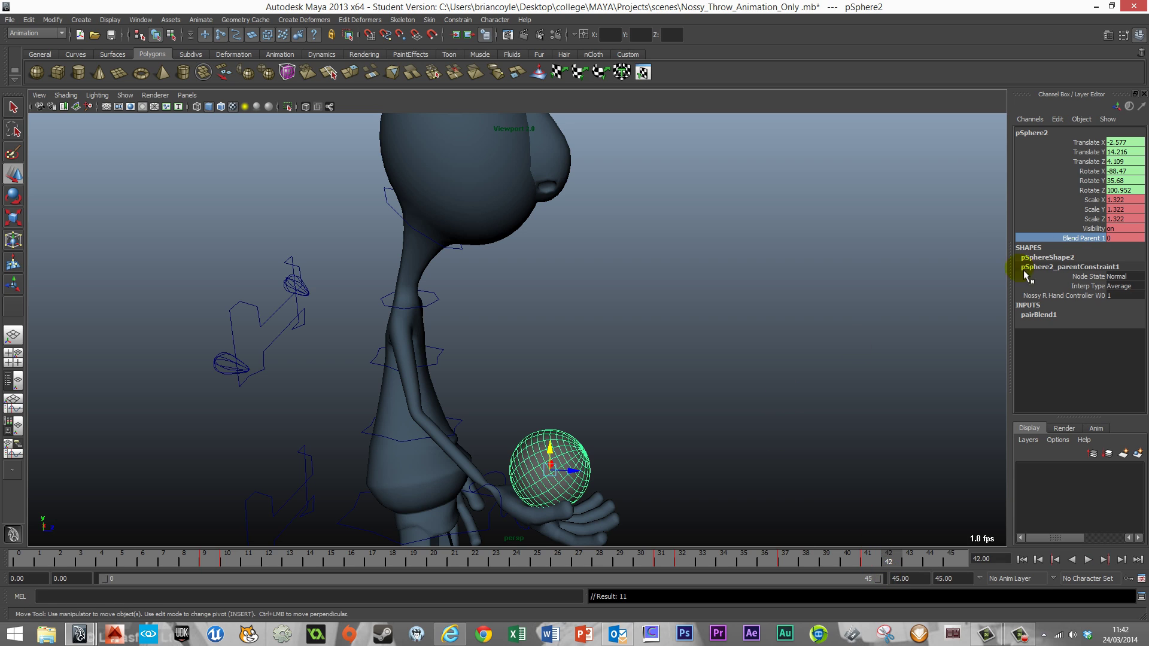
pyautogui.doubleClick(1121, 238)
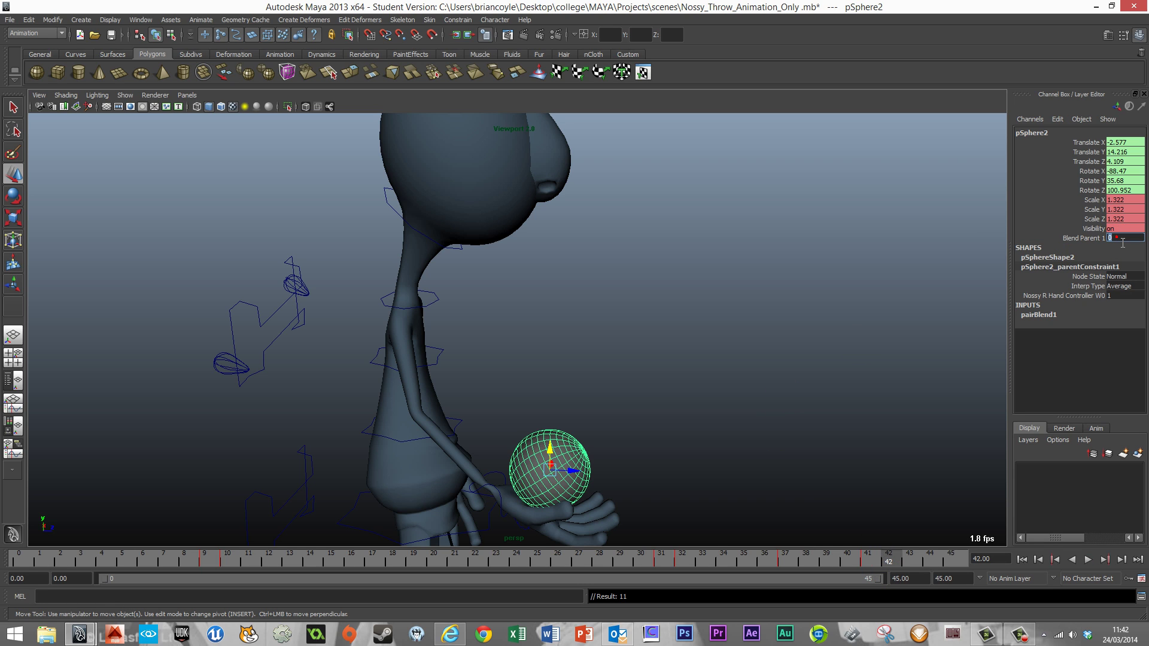
pyautogui.write('1')
pyautogui.press('Return')
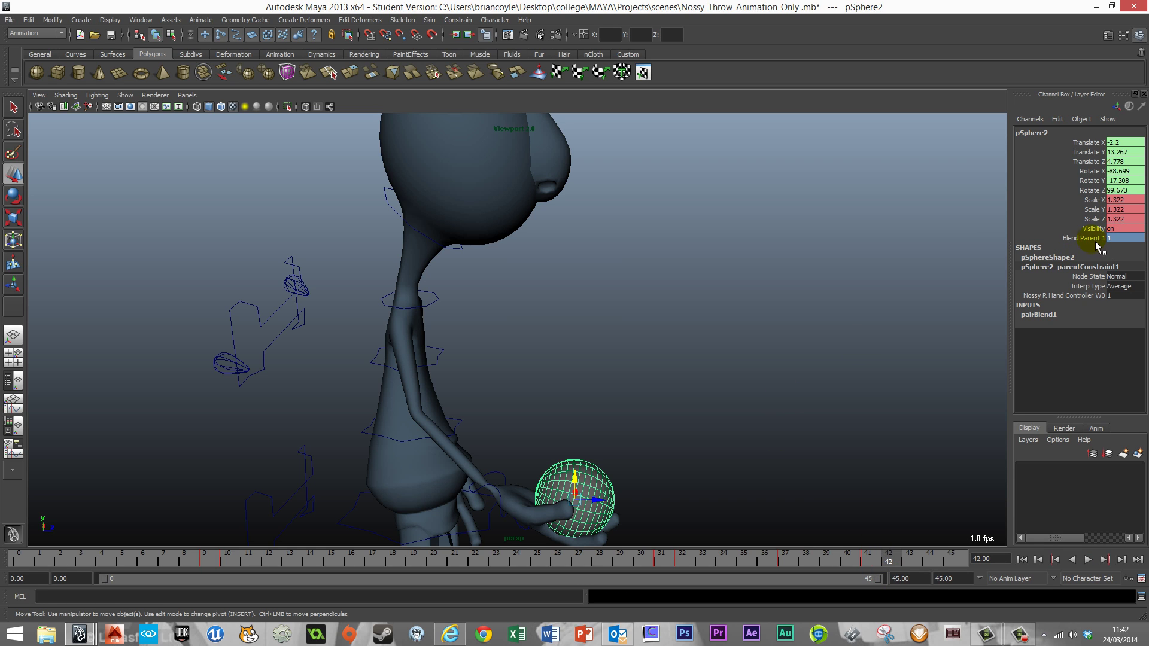
pyautogui.rightClick(1095, 239)
pyautogui.click(1088, 257)
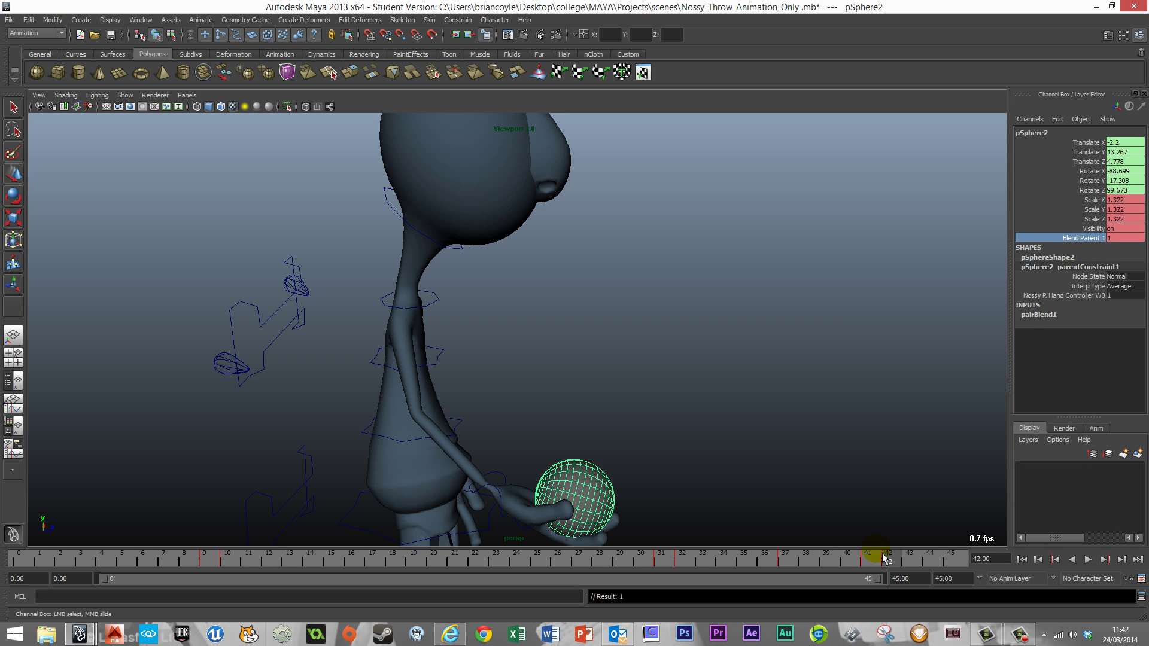
# - Scrub back from frame 42 to frame 0 to review the ball's motion with the whole character in view
pyautogui.moveTo(883, 558); pyautogui.dragTo(503, 558)
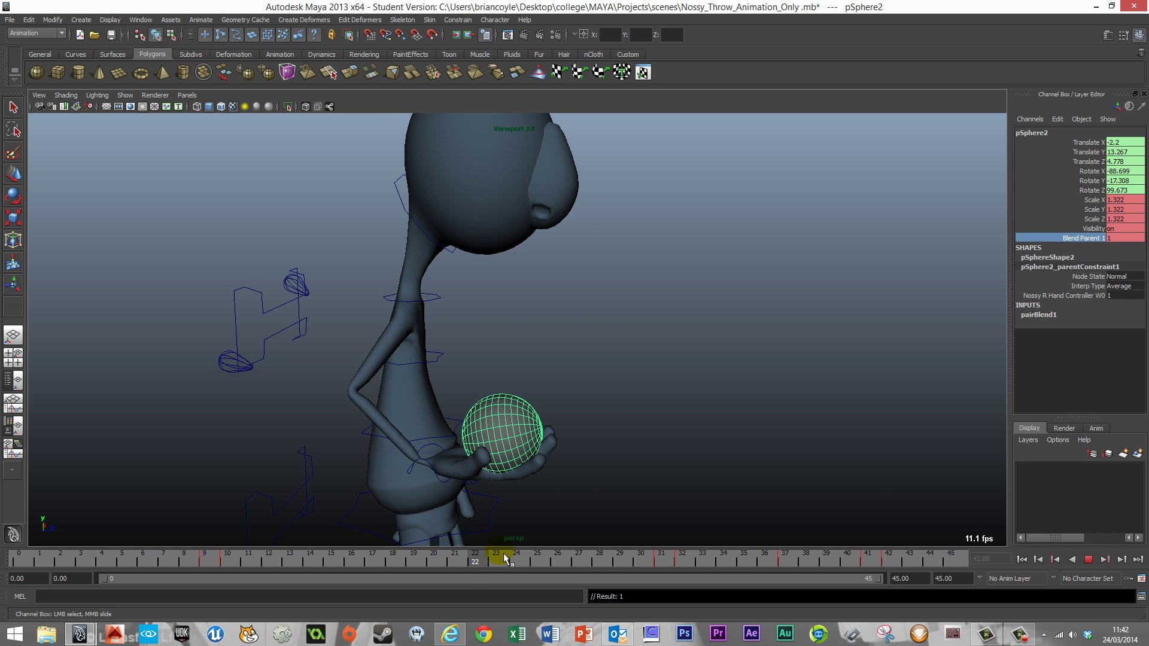
pyautogui.keyDown('alt'); pyautogui.moveTo(595, 449); pyautogui.dragTo(645, 383); pyautogui.keyUp('alt')
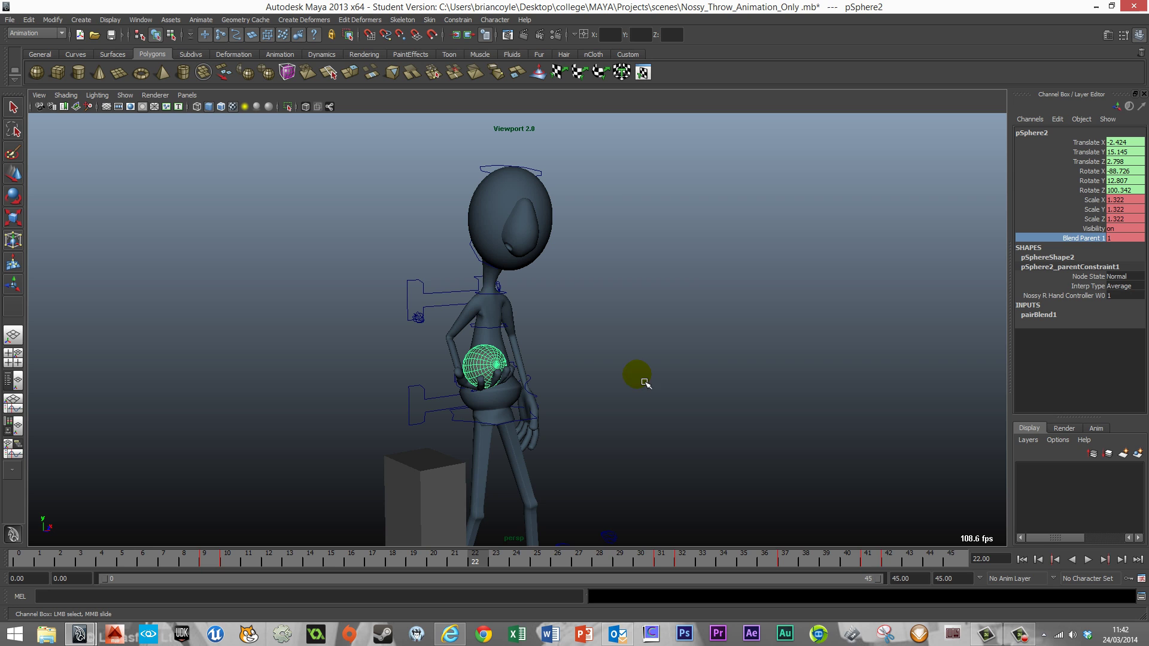
pyautogui.moveTo(110, 561); pyautogui.dragTo(9, 565)
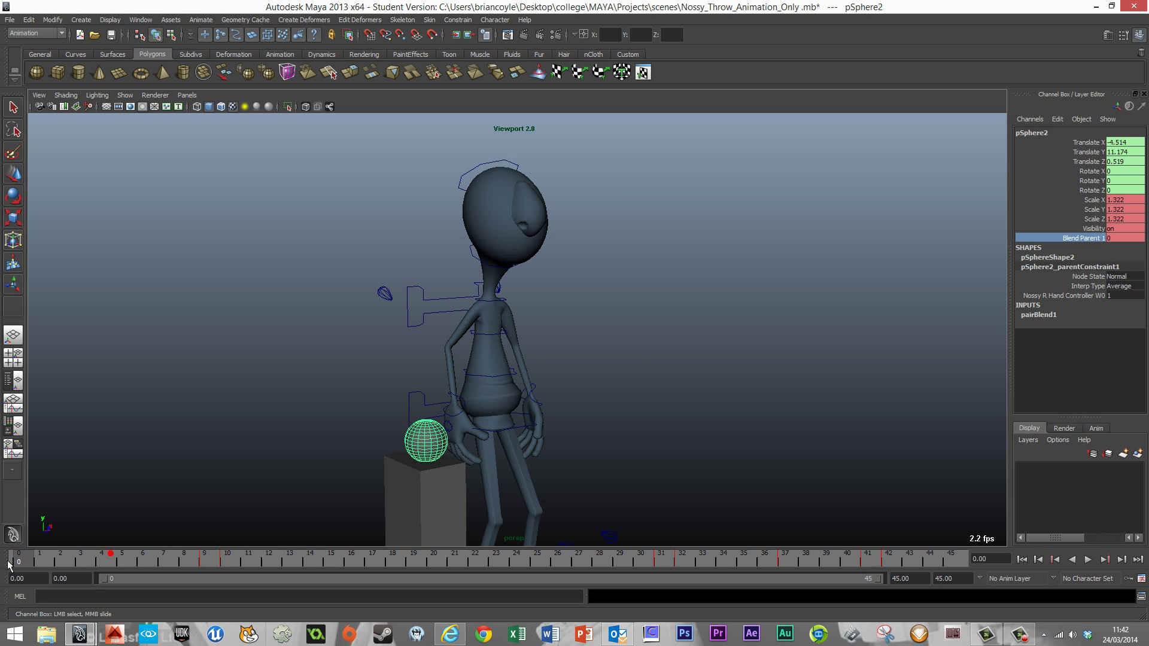